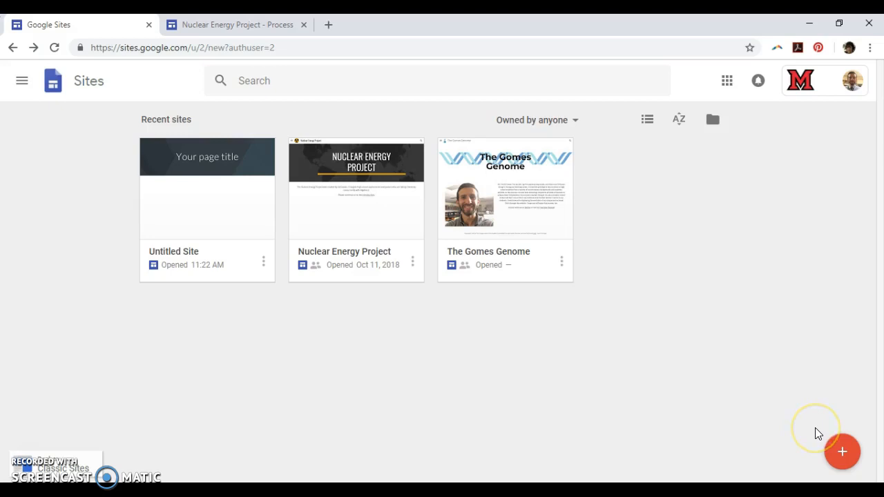
# Step: Create a new blank site and set its page title to "Sample"
pyautogui.click(843, 456)
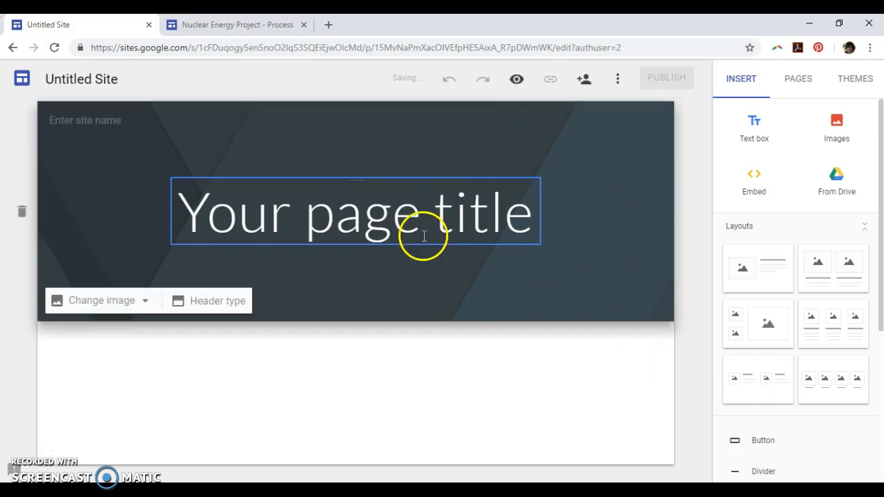
pyautogui.click(392, 226)
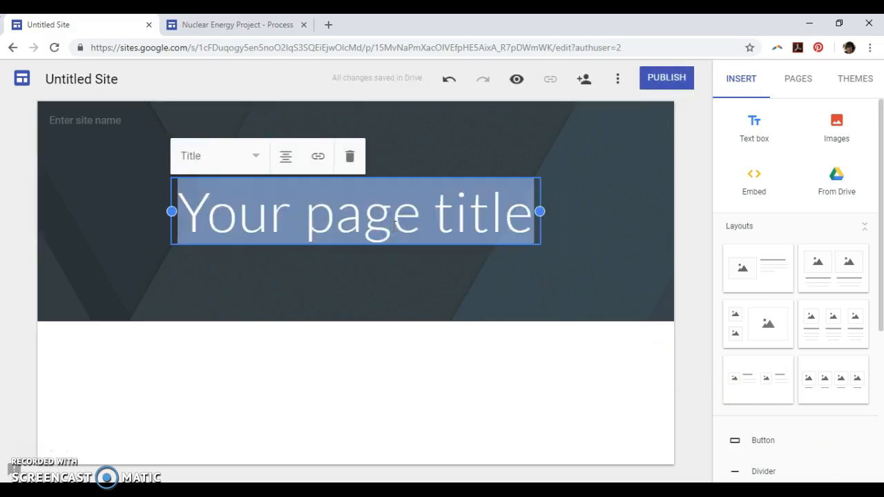
pyautogui.write('Sample')
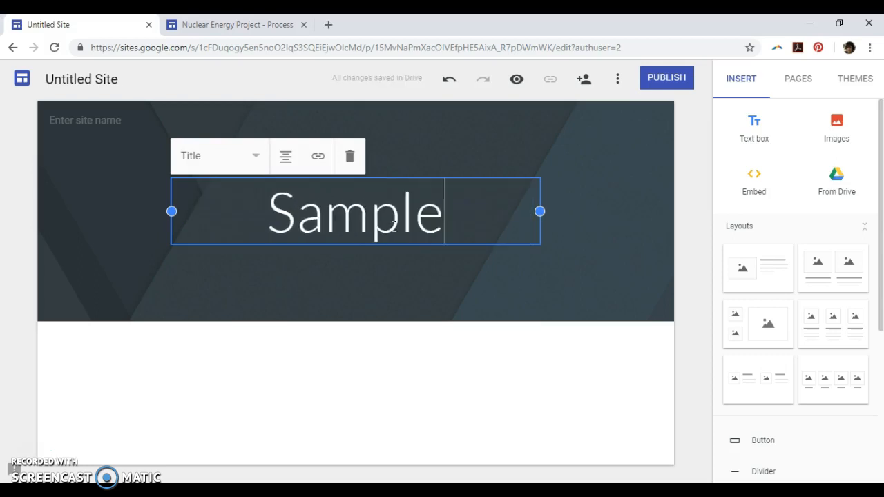
# Step: Enter "Sample" as the site name in the header
pyautogui.click(109, 125)
pyautogui.write('Sample')
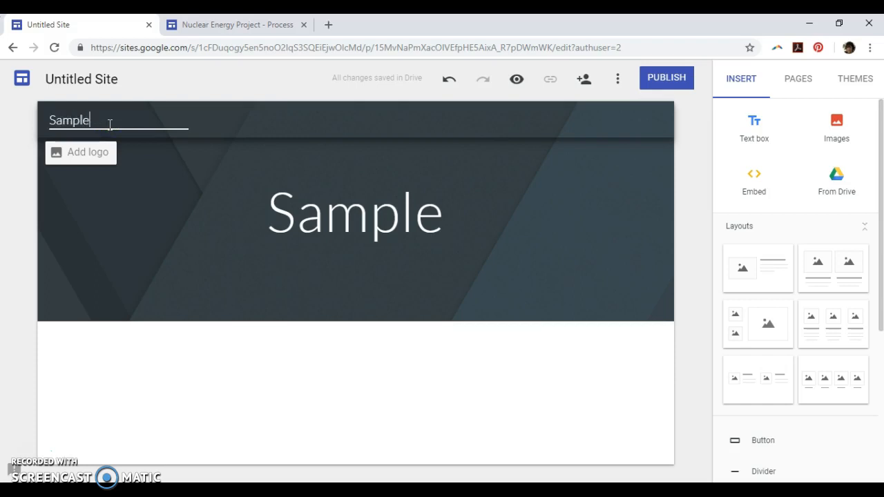
pyautogui.click(359, 183)
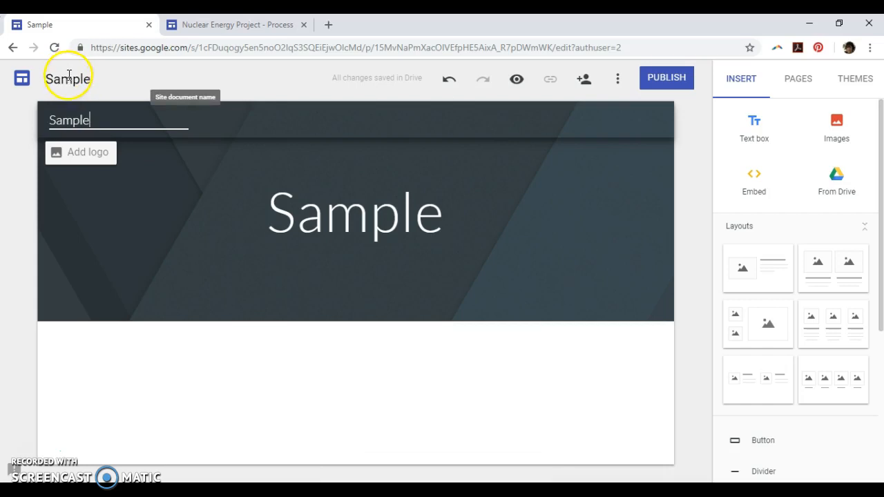
# Step: Undo the site name entry and redo it
pyautogui.click(445, 83)
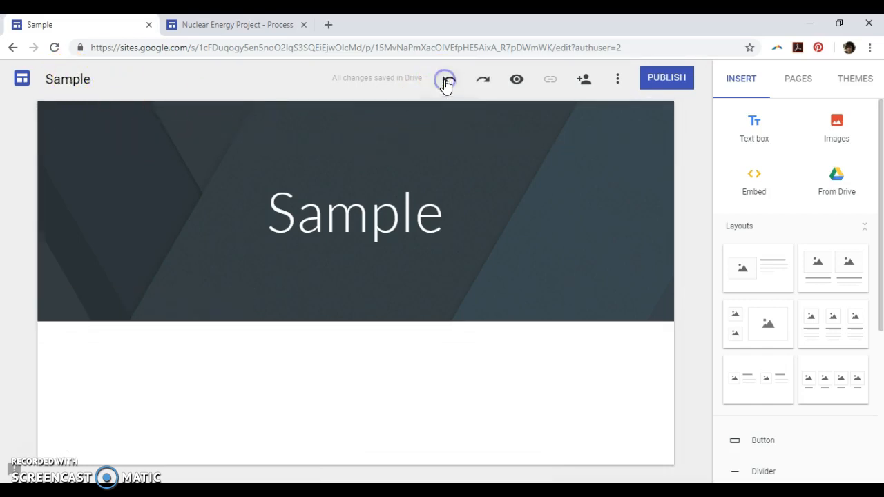
pyautogui.click(484, 82)
# Step: Preview the site in the phone, tablet and large-screen layouts, and return to editing
pyautogui.click(516, 81)
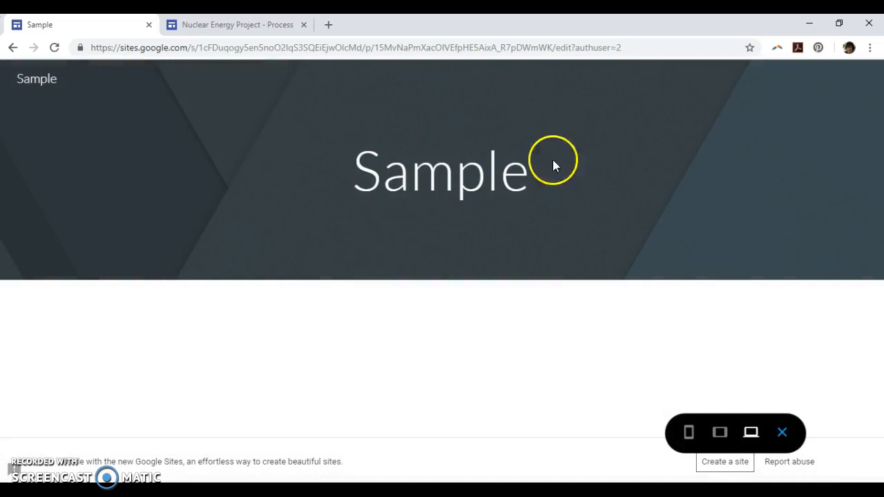
pyautogui.click(689, 432)
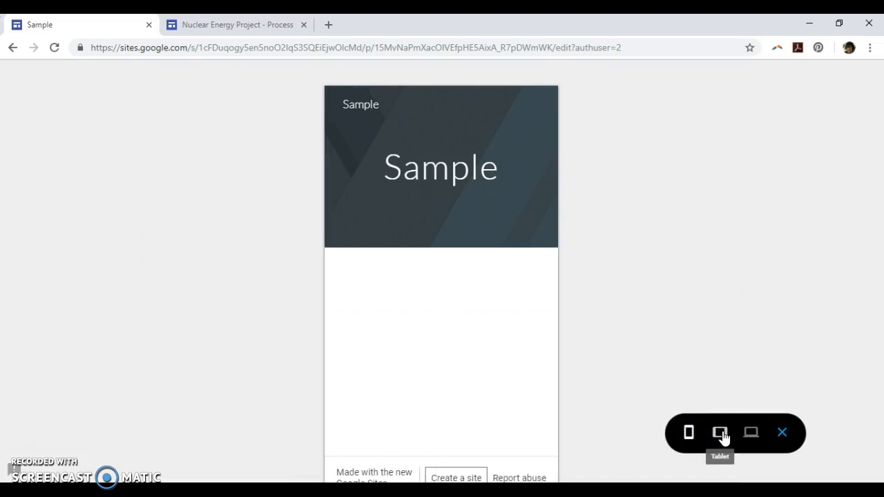
pyautogui.click(720, 433)
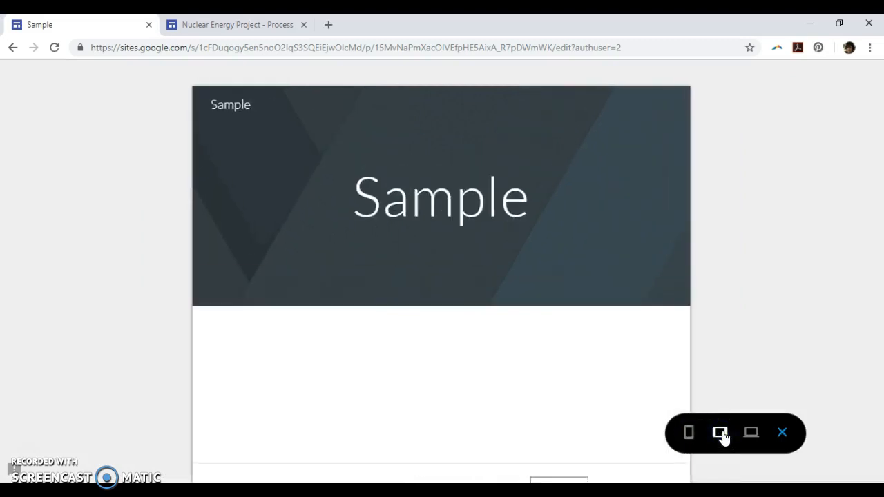
pyautogui.click(751, 433)
pyautogui.click(781, 434)
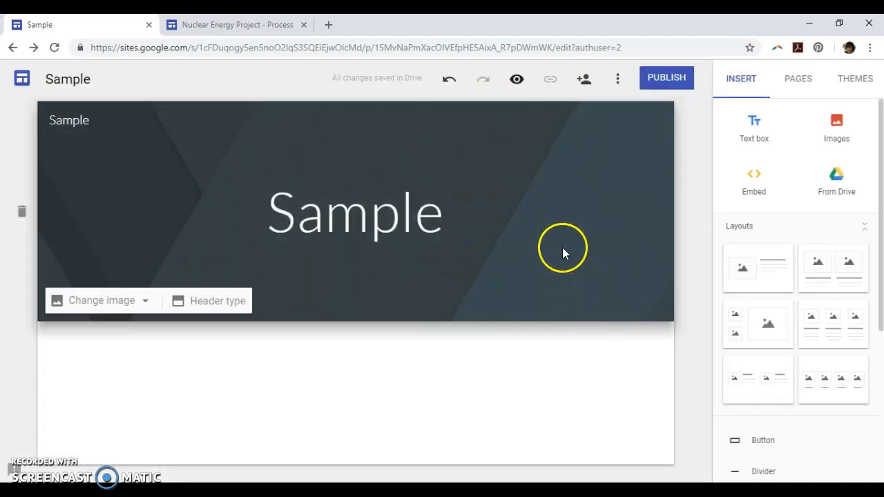
pyautogui.click(550, 83)
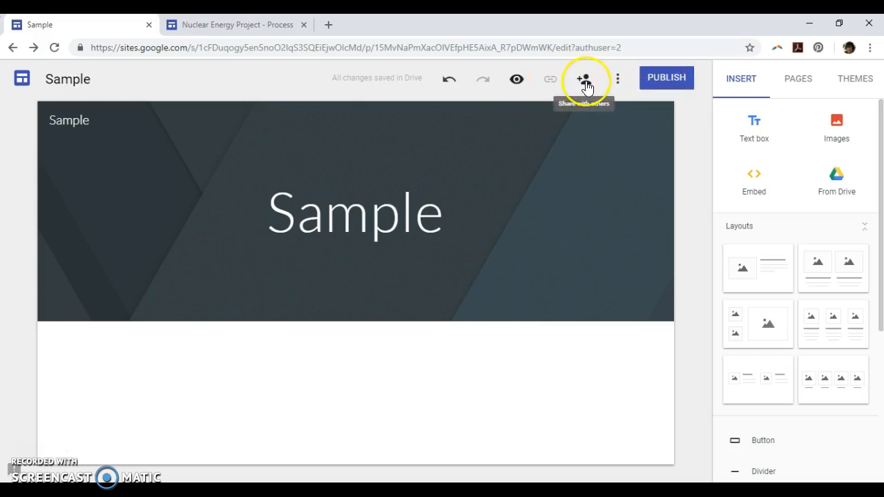
pyautogui.click(619, 82)
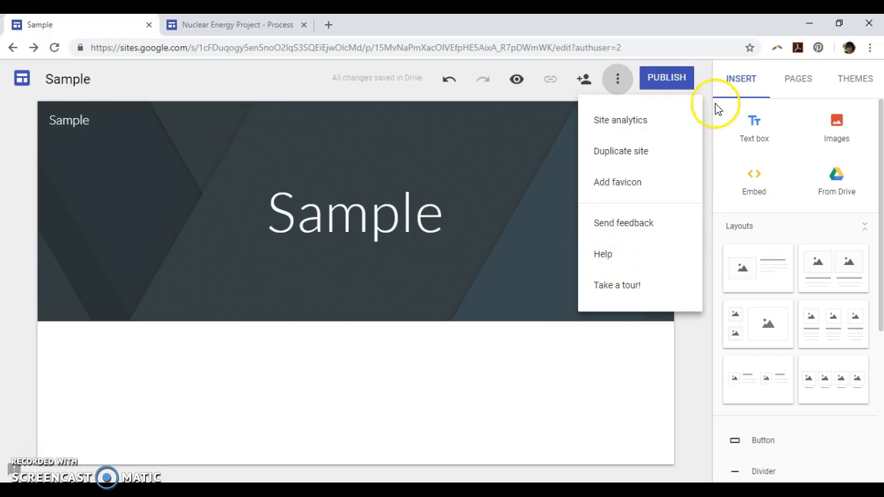
pyautogui.click(750, 85)
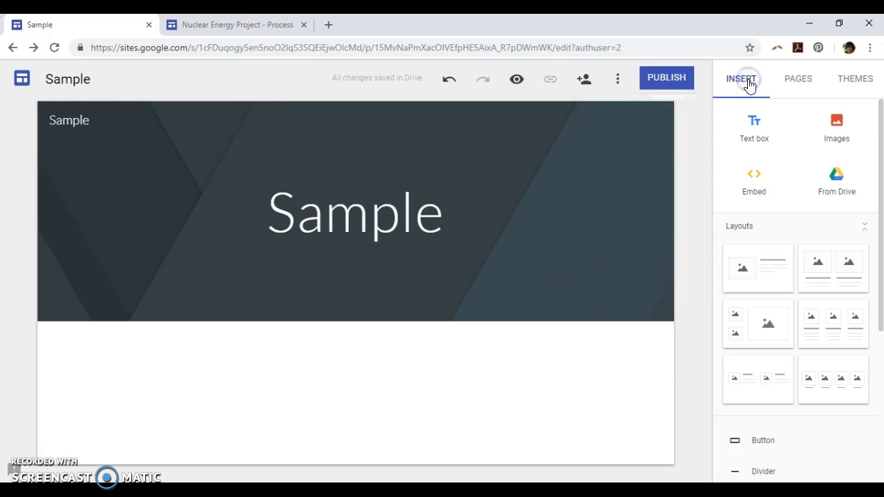
# Step: Insert a text box with "Sample" in Title style and "I can start typing" as normal text below it
pyautogui.click(754, 128)
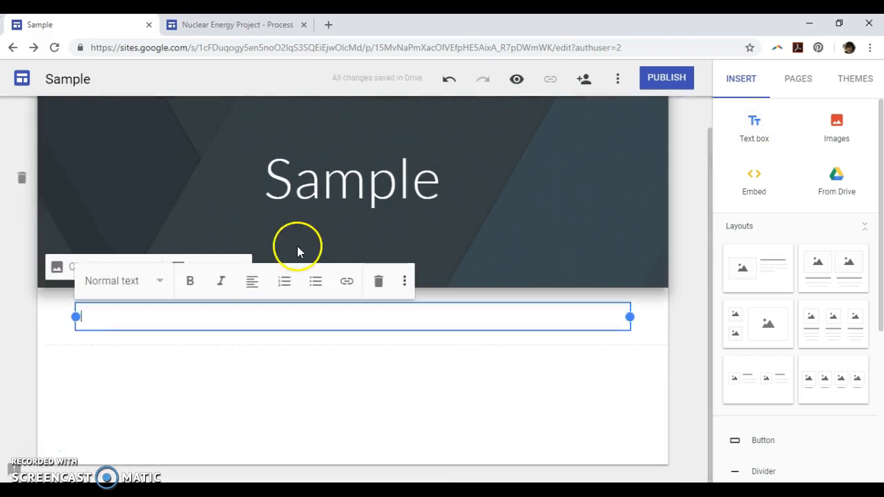
pyautogui.click(160, 282)
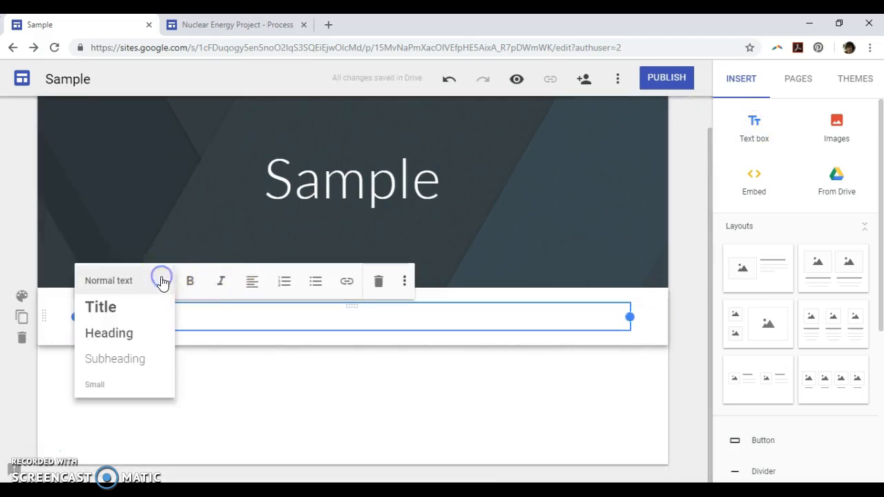
pyautogui.click(135, 322)
pyautogui.write('Sample')
pyautogui.press('Return')
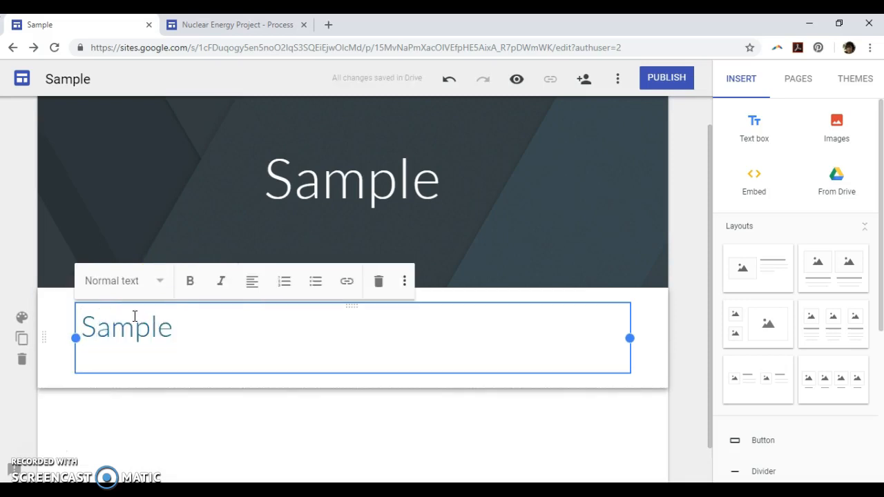
pyautogui.write('I can start')
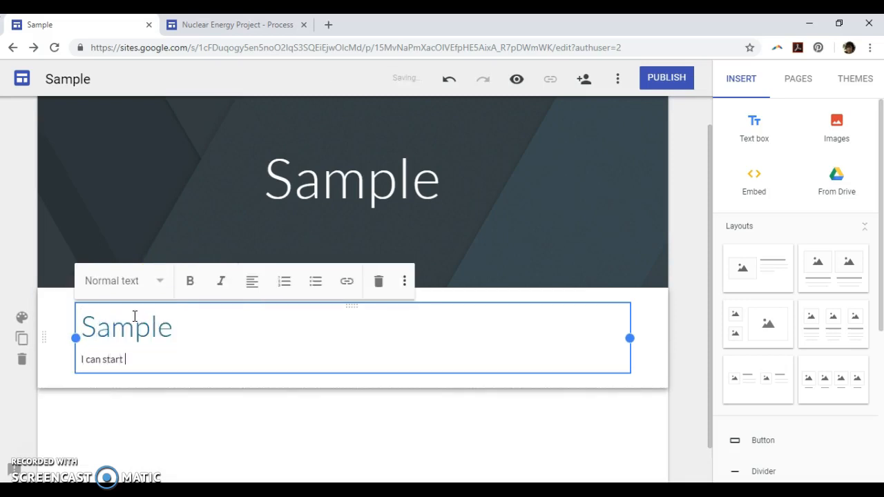
pyautogui.write(' typing')
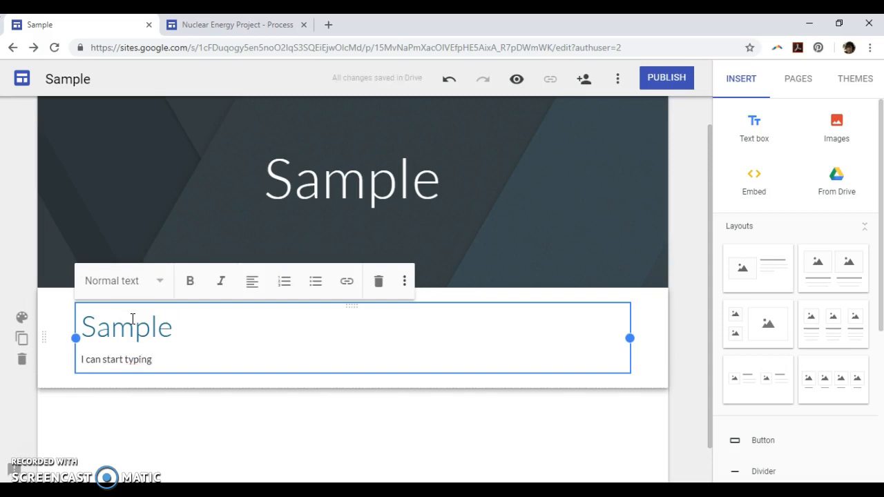
# Step: Change the "Sample" line in the text box to the Subheading style
pyautogui.doubleClick(129, 321)
pyautogui.click(166, 282)
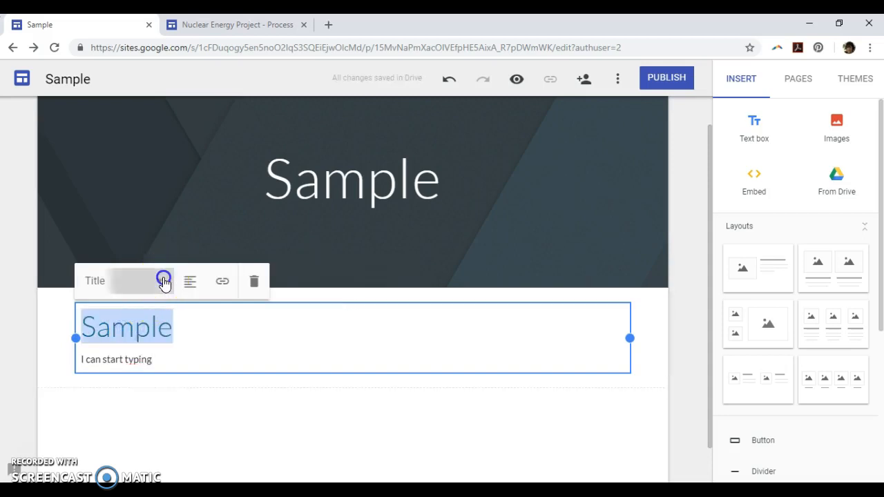
pyautogui.click(128, 357)
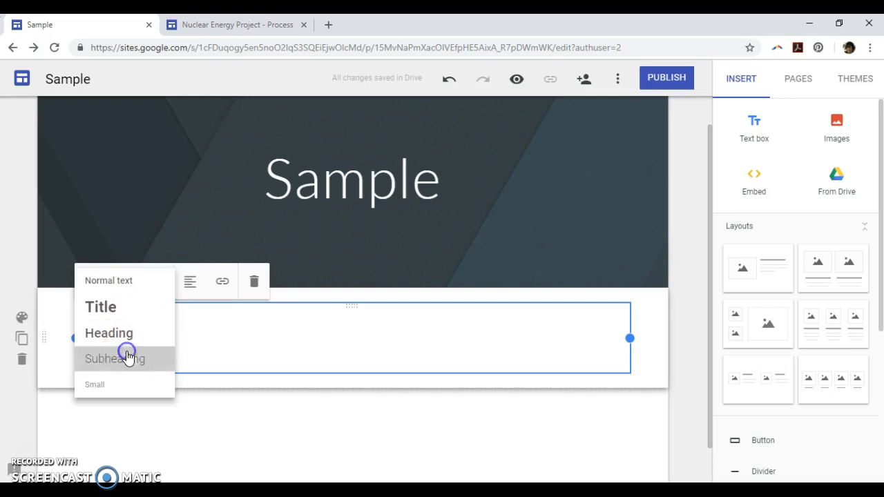
# Step: Look at the alignment options for the subheading and delete the text box
pyautogui.click(183, 281)
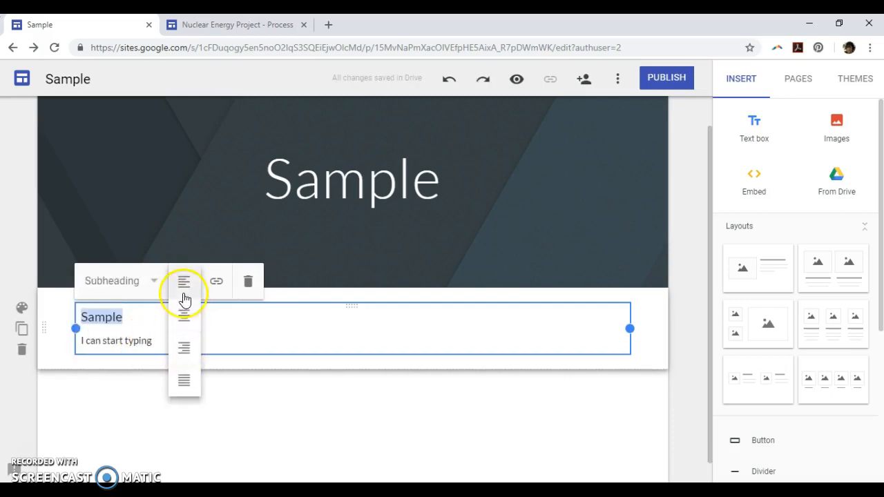
pyautogui.click(184, 283)
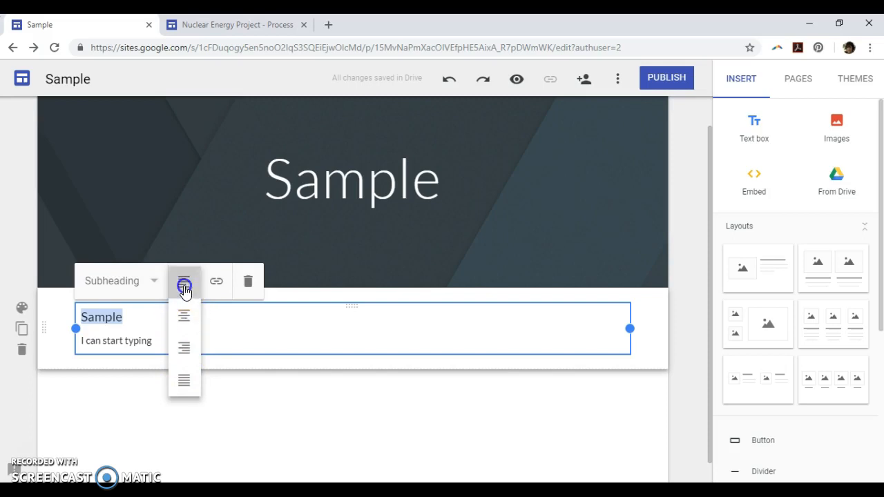
pyautogui.click(249, 285)
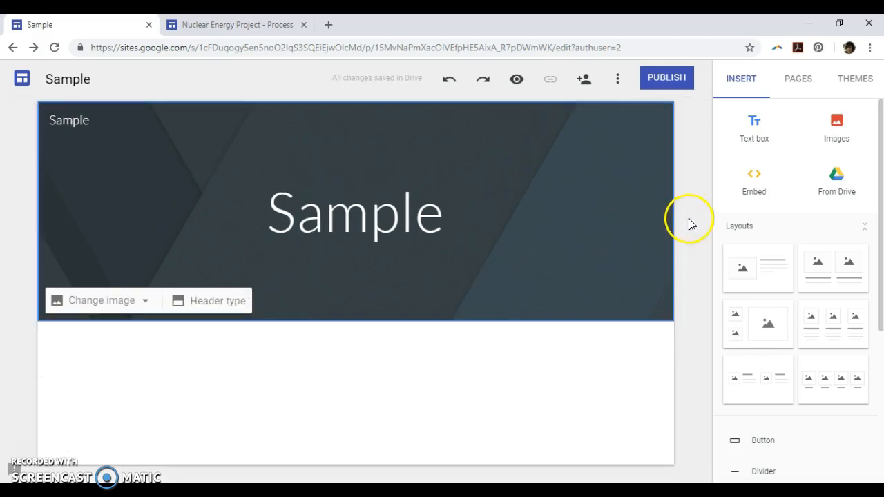
pyautogui.click(838, 131)
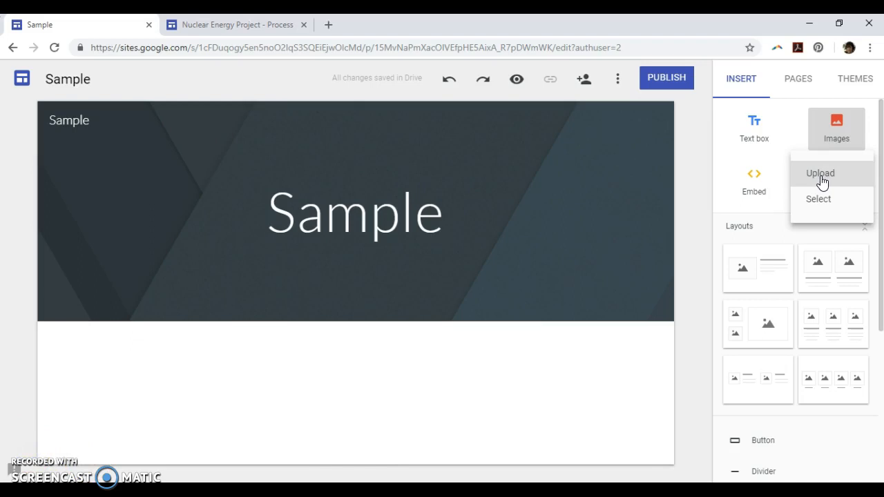
pyautogui.click(819, 199)
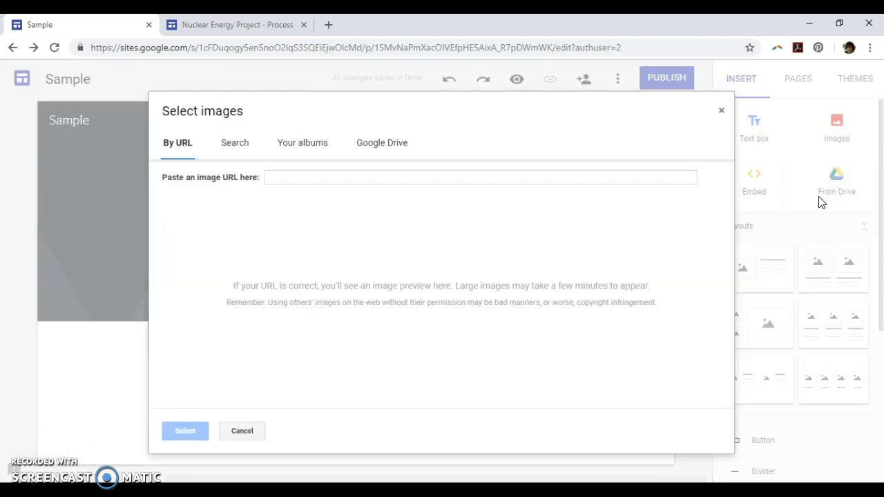
pyautogui.click(290, 181)
pyautogui.click(238, 147)
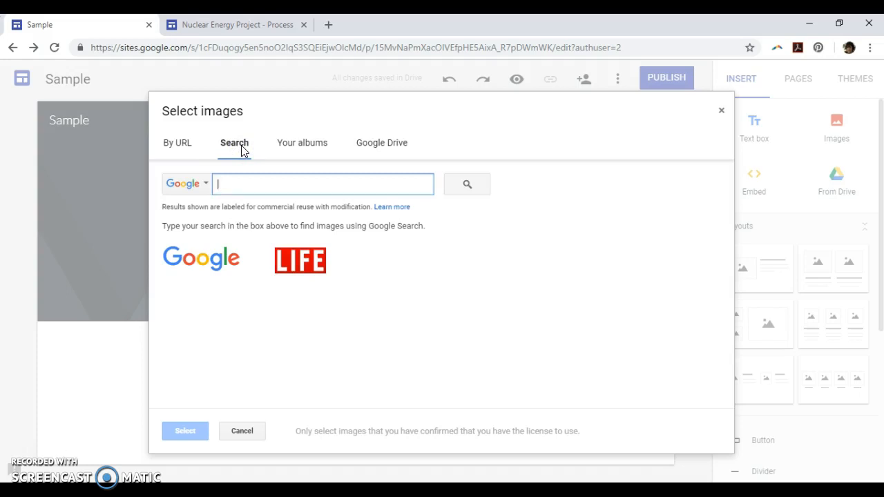
pyautogui.click(242, 147)
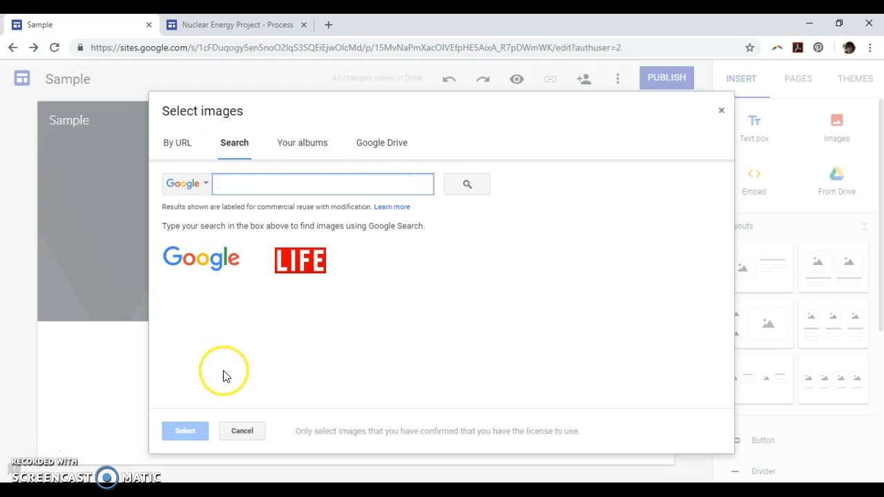
pyautogui.click(243, 431)
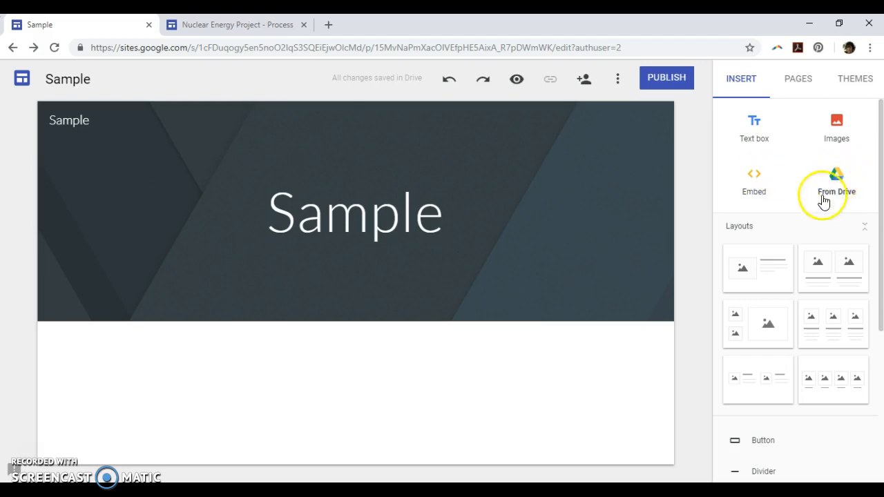
# Step: Insert the layout with one image placeholder beside a heading and text below the page header
pyautogui.moveTo(882, 273); pyautogui.dragTo(880, 330)
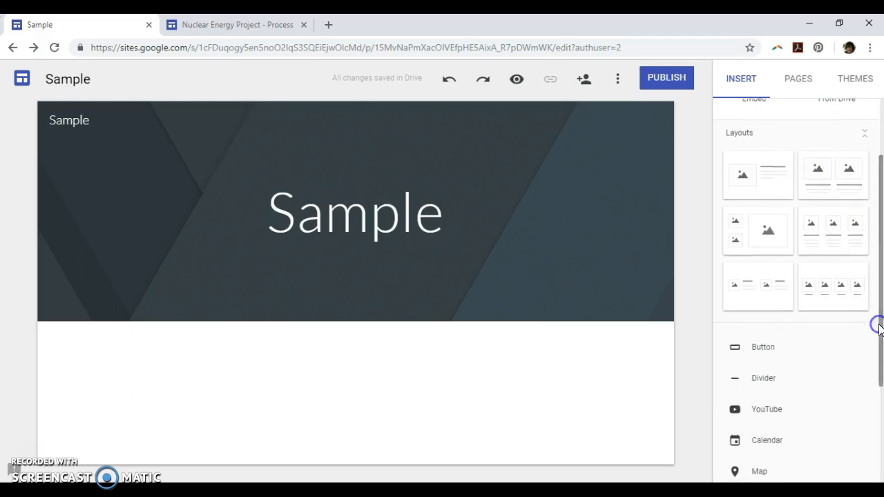
pyautogui.click(750, 182)
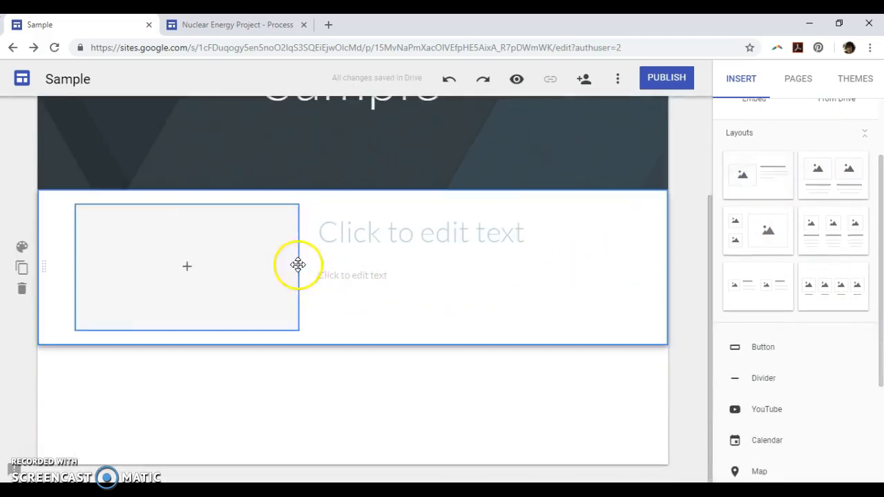
# Step: Fill the image placeholder with the Khan Academy YouTube video "Stoichiometry | Chemical reactions and stoichiometry", found by searching for "stoichiometry"
pyautogui.click(186, 268)
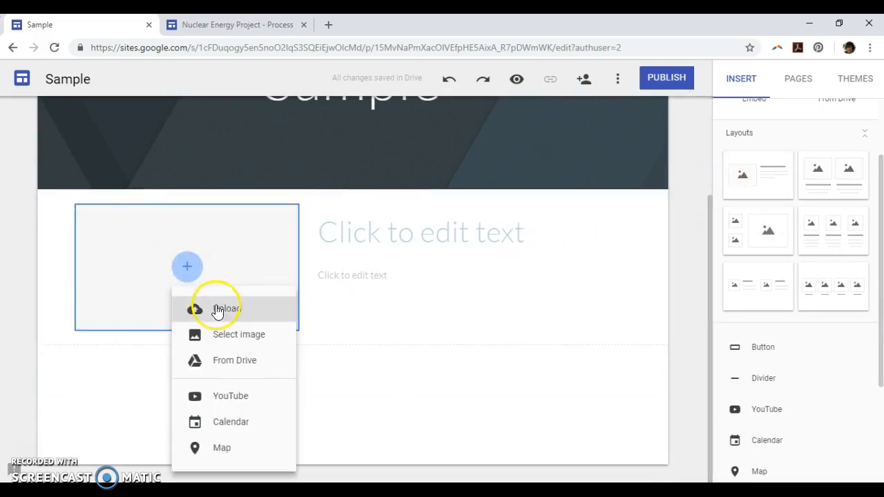
pyautogui.click(220, 398)
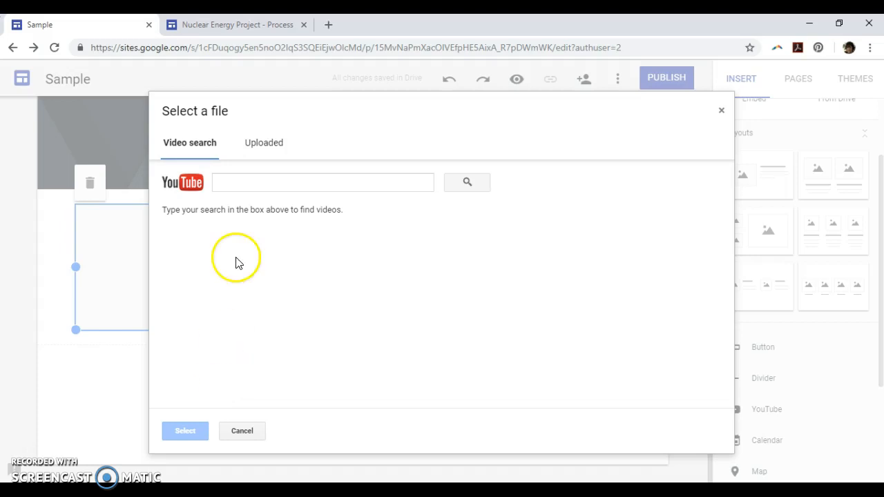
pyautogui.click(227, 182)
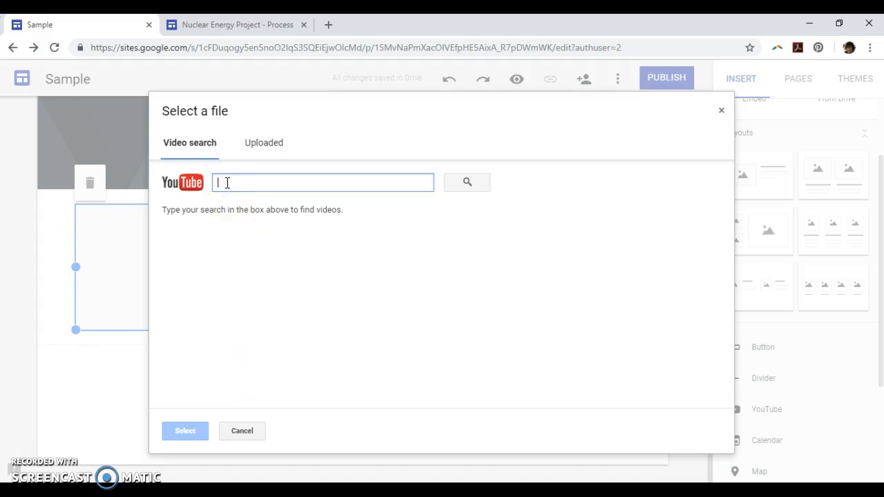
pyautogui.write('stoichi')
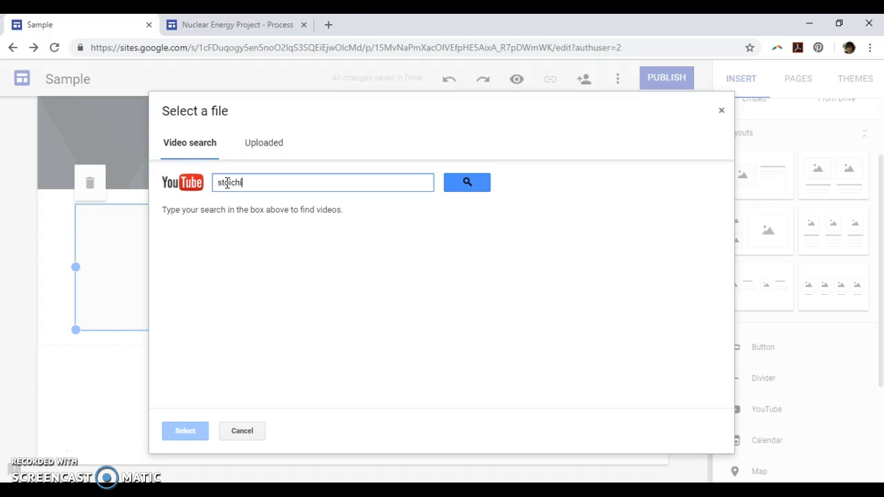
pyautogui.press('Return')
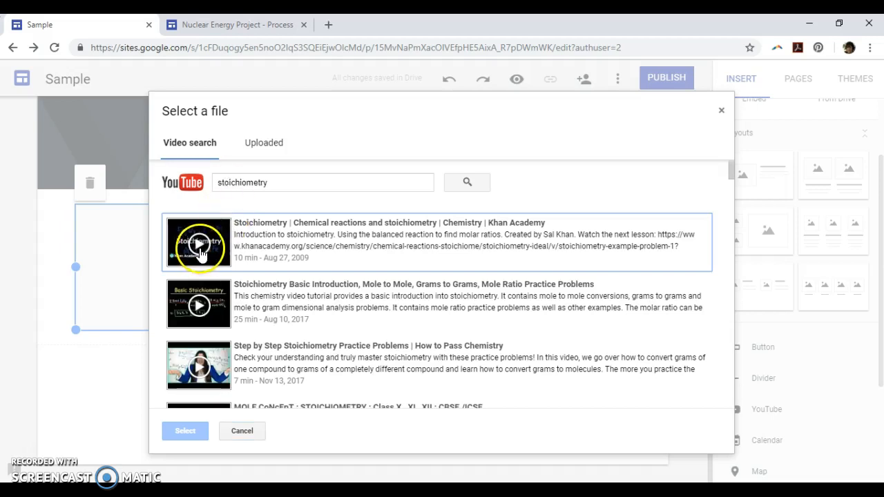
pyautogui.click(201, 253)
pyautogui.click(178, 431)
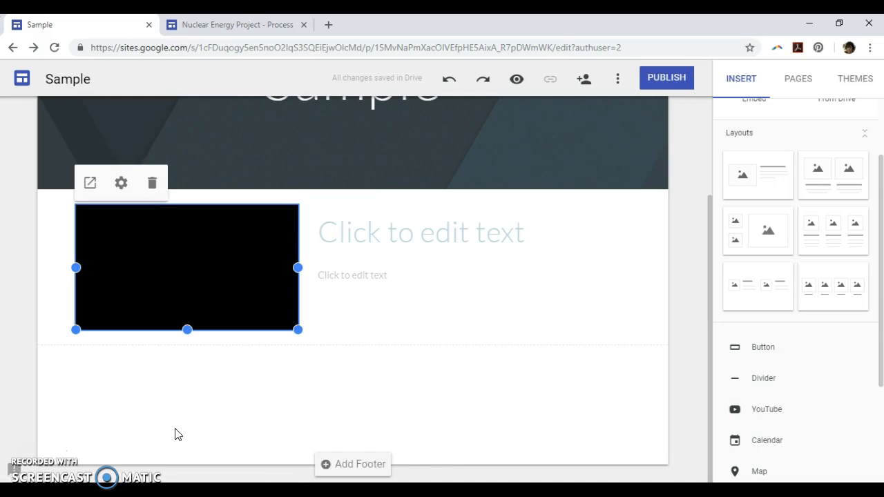
# Step: Enter "Stoichiometry" as the heading beside the video and "Write information for my students" as the text below it
pyautogui.click(352, 236)
pyautogui.write('Stoich')
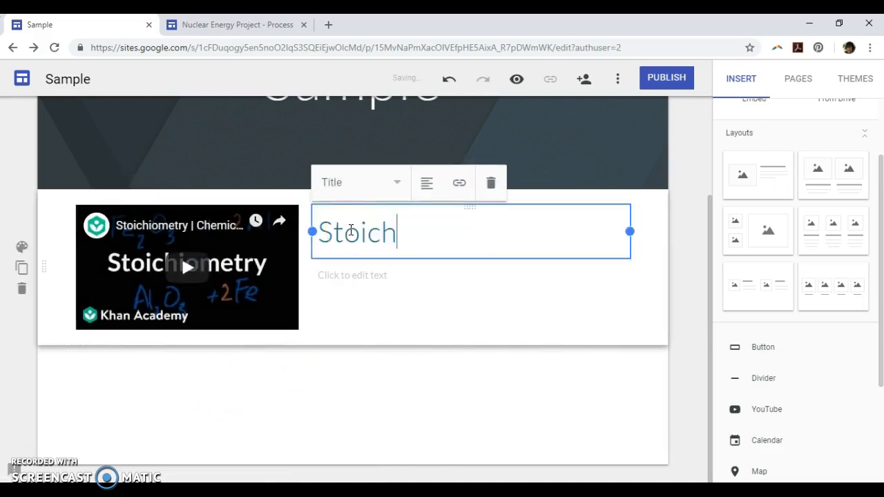
pyautogui.write('iometry')
pyautogui.click(345, 275)
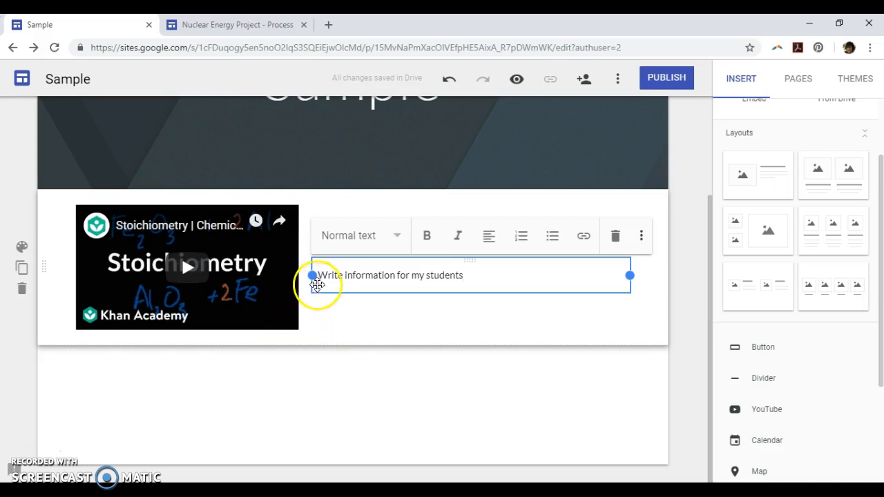
# Step: Enlarge the embedded stoichiometry video by about a fifth within its section
pyautogui.moveTo(311, 276)
pyautogui.mouseDown()
pyautogui.moveTo(397, 282)
pyautogui.moveTo(312, 279)
pyautogui.mouseUp()
pyautogui.click(281, 290)
pyautogui.moveTo(297, 329); pyautogui.dragTo(281, 319)
pyautogui.moveTo(346, 354); pyautogui.dragTo(265, 300)
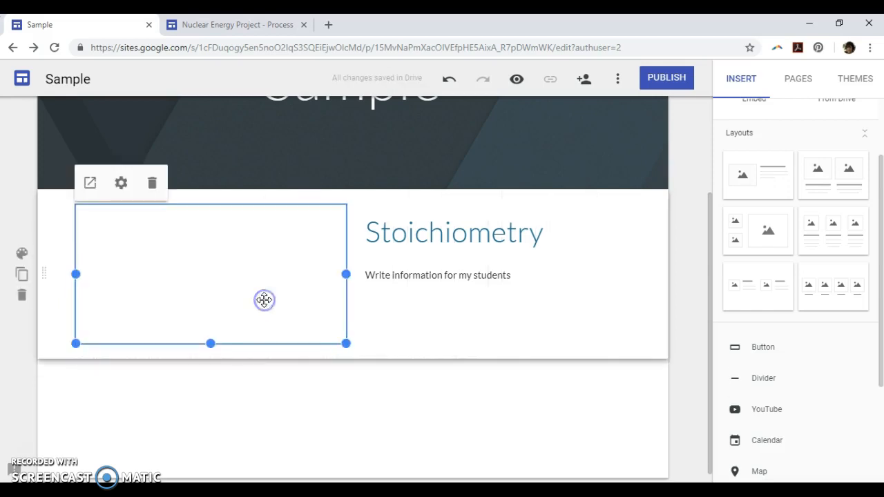
# Step: Change the style of the section holding the stoichiometry video to Emphasis 2
pyautogui.click(18, 253)
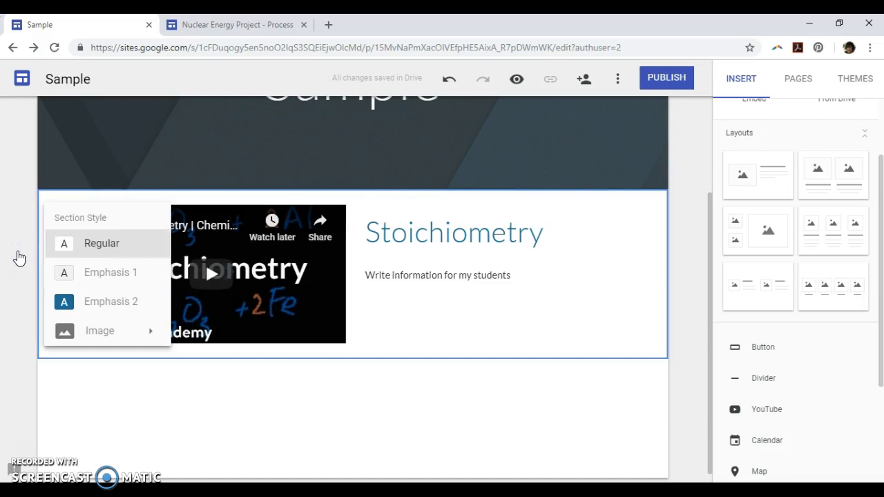
pyautogui.click(86, 301)
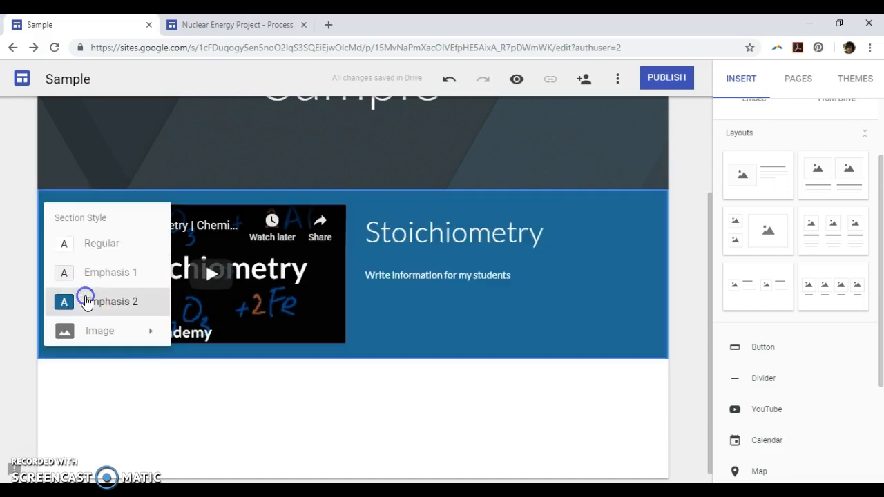
pyautogui.click(203, 431)
pyautogui.moveTo(49, 285)
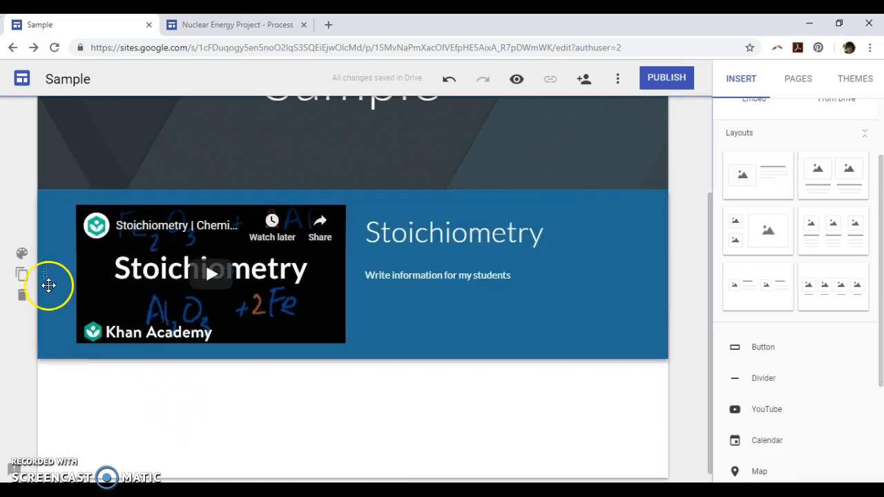
pyautogui.moveTo(44, 274)
pyautogui.mouseDown()
pyautogui.moveTo(39, 357)
pyautogui.moveTo(40, 285)
pyautogui.mouseUp()
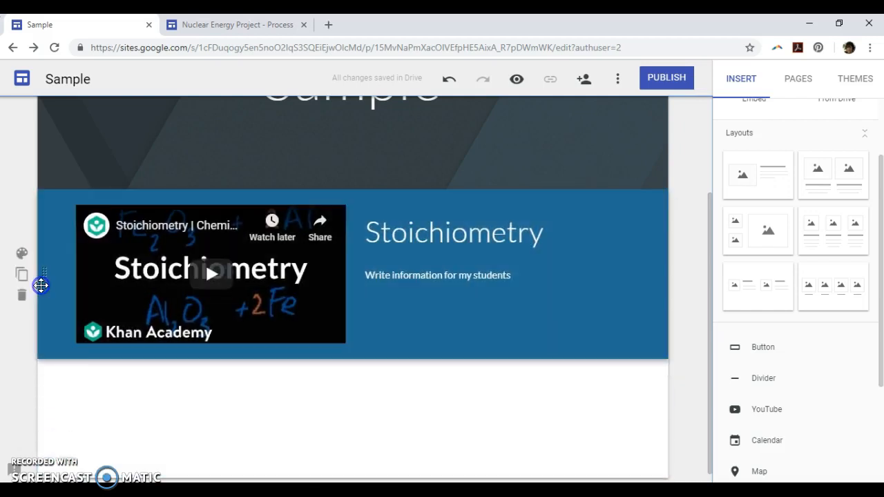
# Step: Add a new page named "Practice Problems" to the site
pyautogui.moveTo(882, 316); pyautogui.dragTo(878, 432)
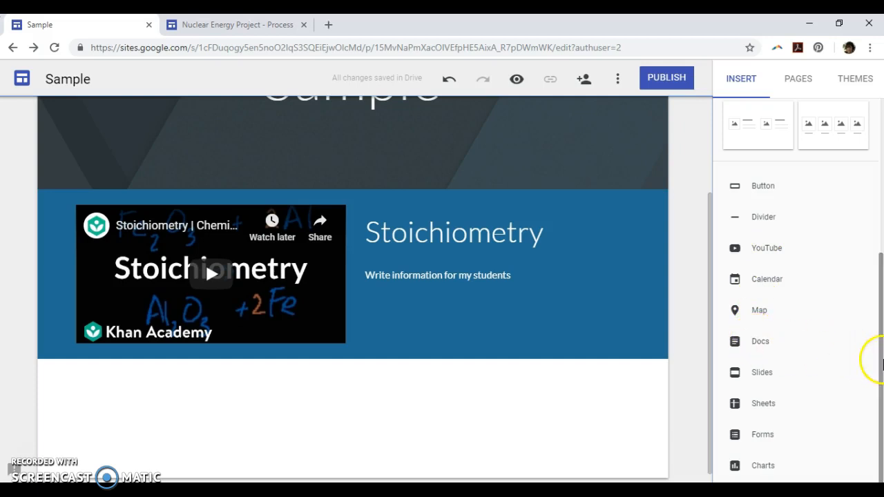
pyautogui.moveTo(880, 356); pyautogui.dragTo(880, 196)
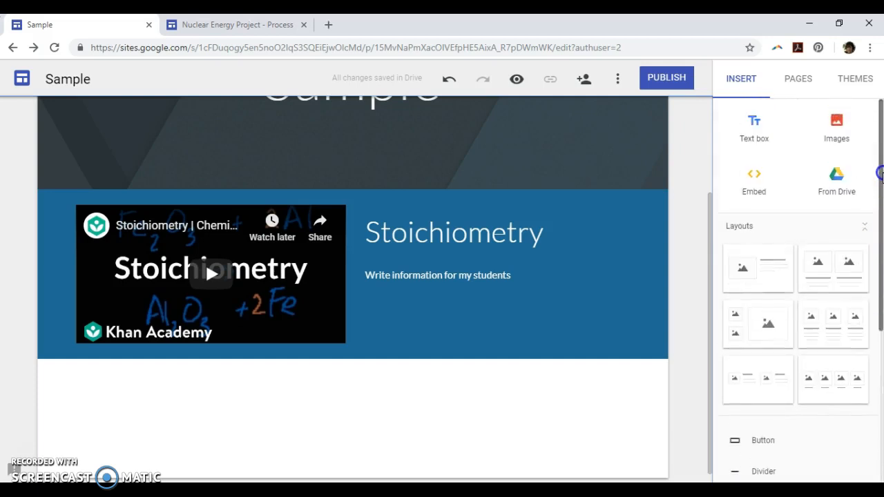
pyautogui.click(801, 83)
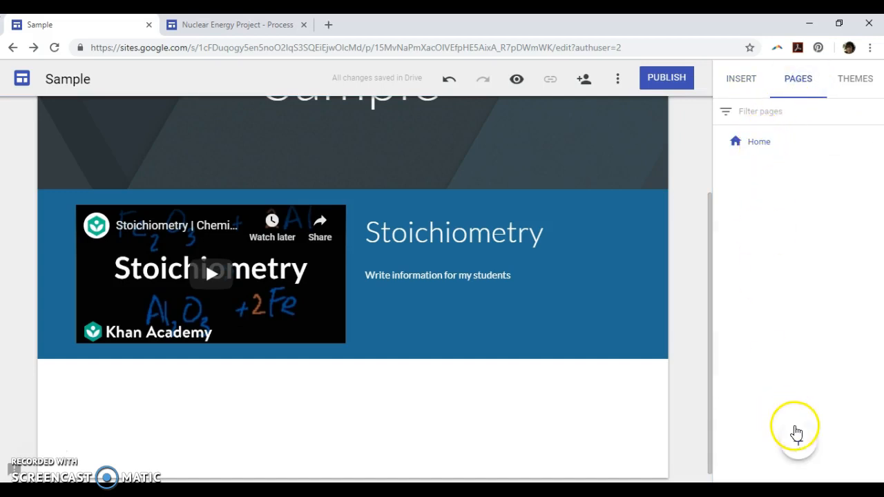
pyautogui.click(798, 441)
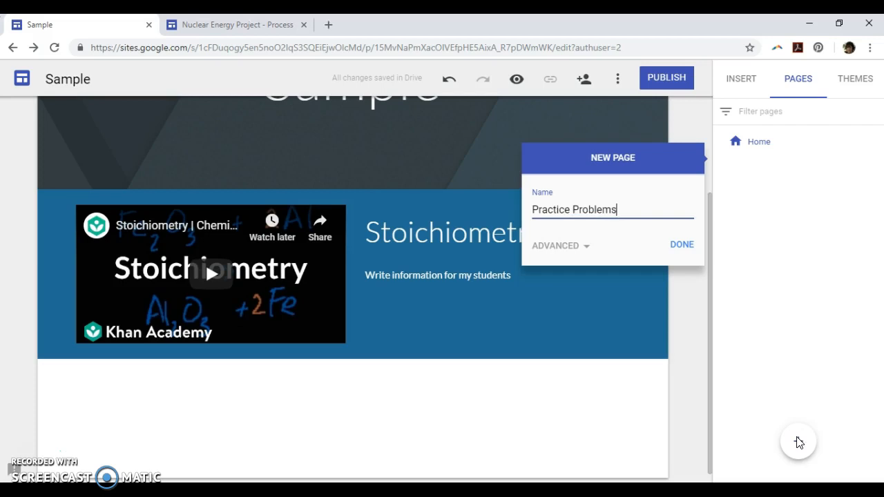
pyautogui.press('Return')
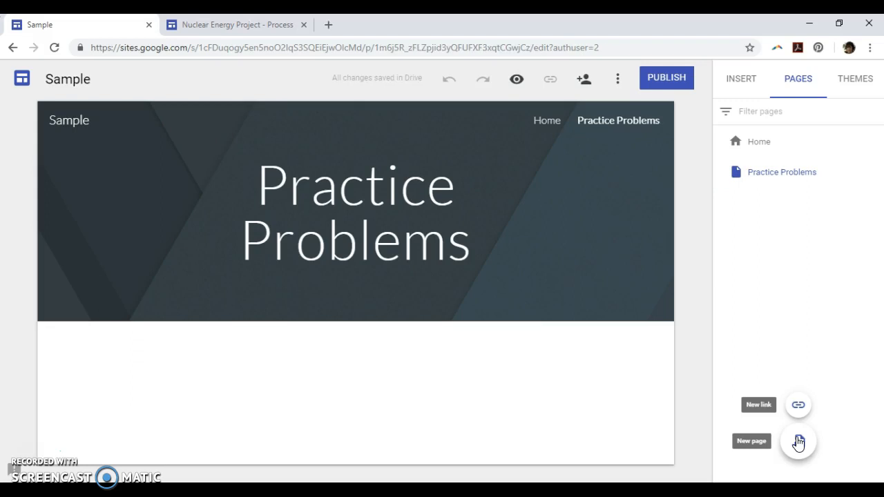
# Step: Add another new page named "Practice Quiz" to the site
pyautogui.click(581, 309)
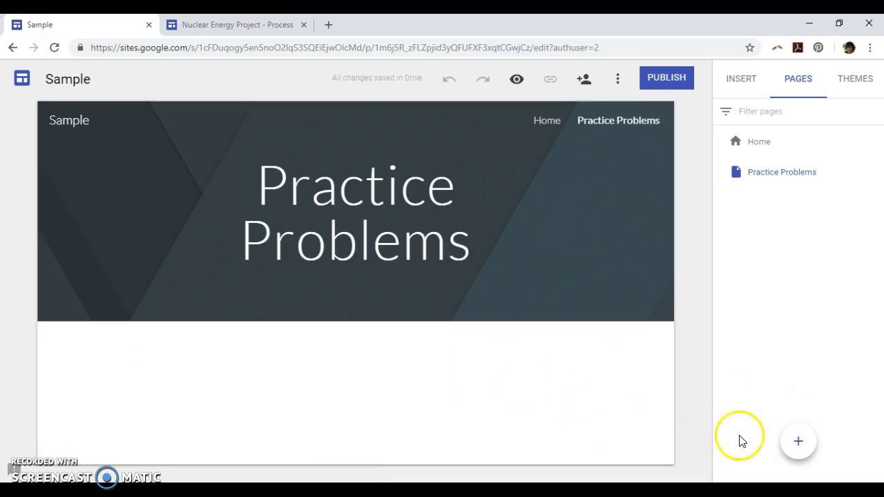
pyautogui.click(801, 446)
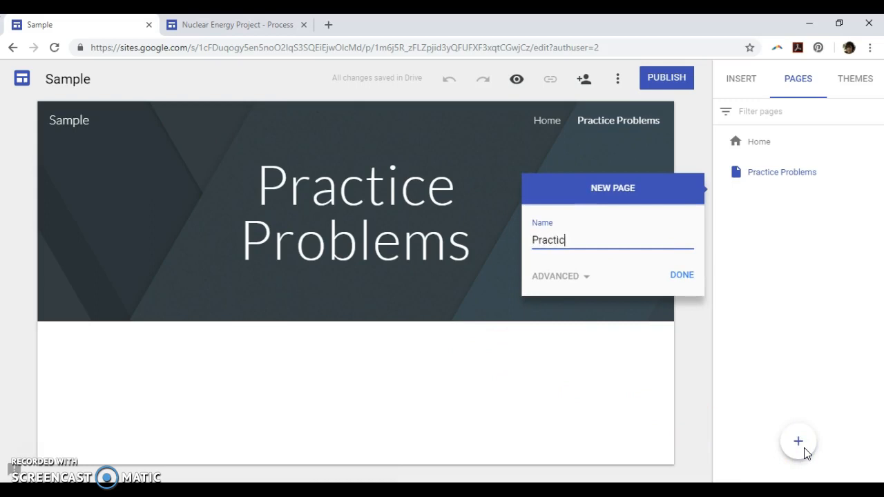
pyautogui.press('Return')
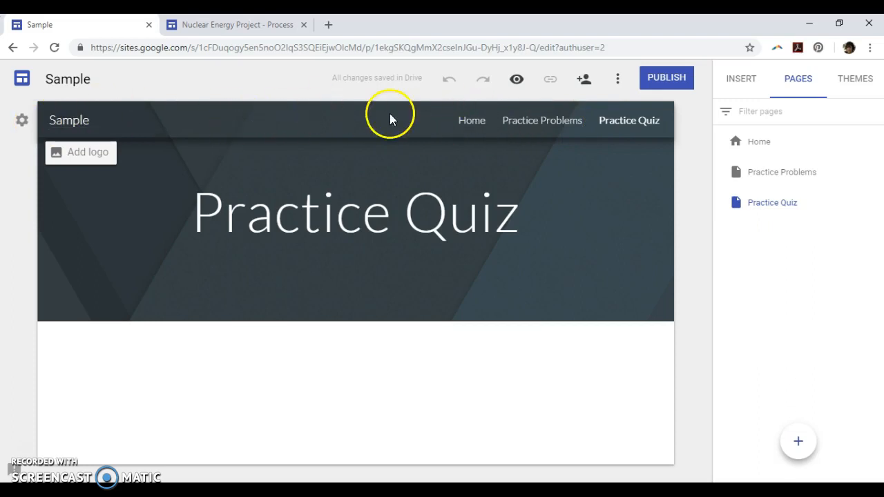
# Step: Switch the site to side navigation and use its menu to visit the Practice Problems page and return to Home
pyautogui.click(20, 123)
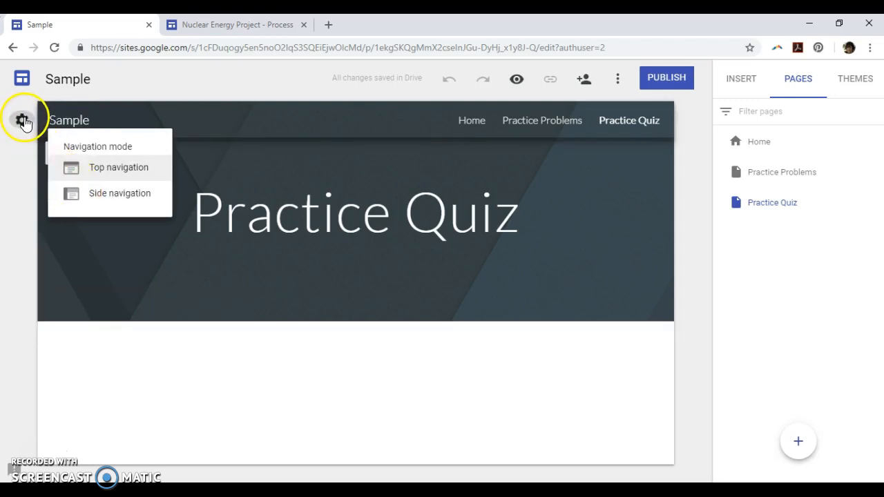
pyautogui.click(94, 197)
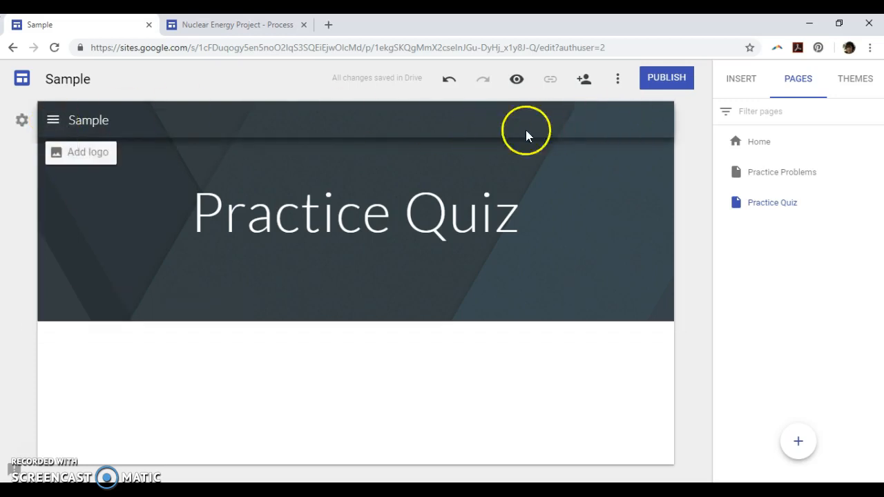
pyautogui.click(53, 120)
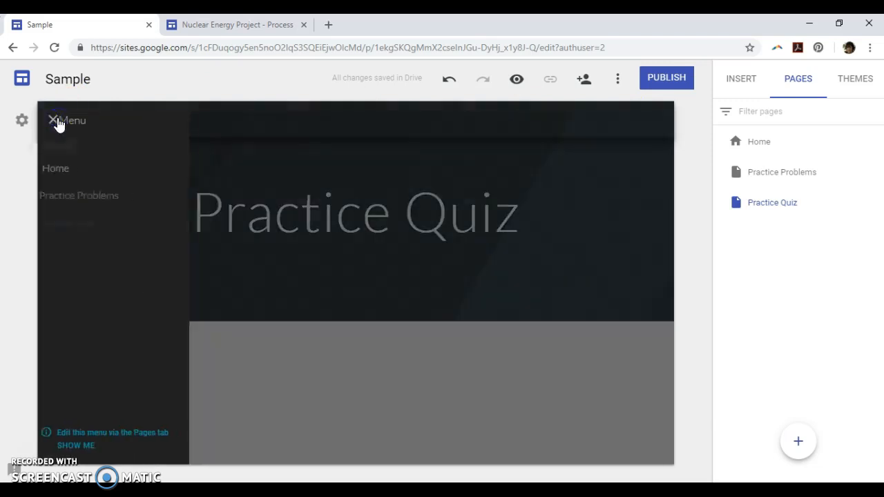
pyautogui.click(79, 194)
pyautogui.click(79, 195)
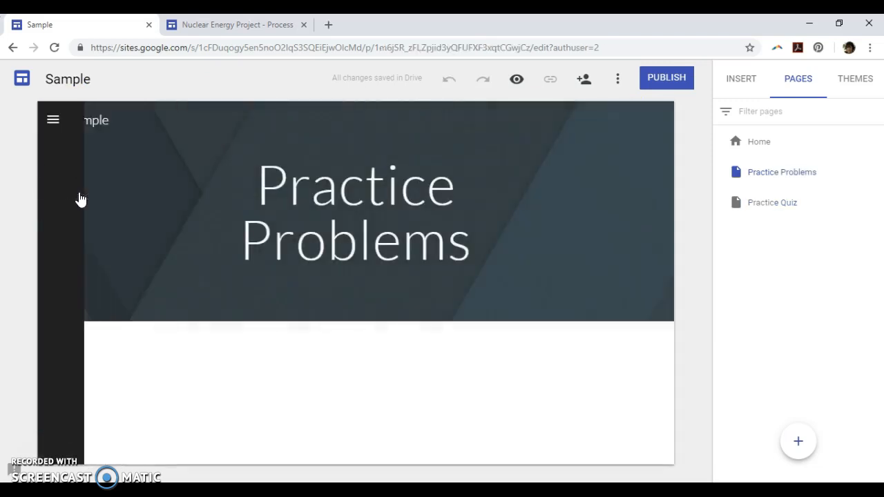
pyautogui.click(53, 121)
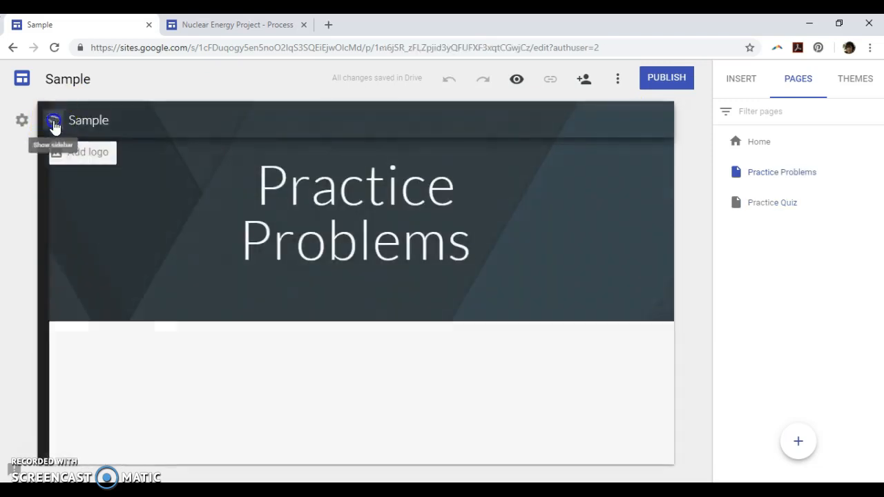
pyautogui.click(66, 168)
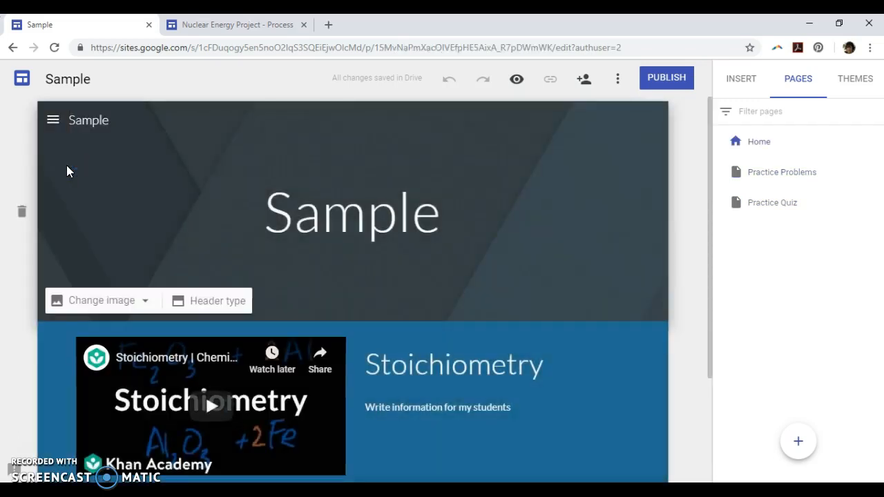
pyautogui.click(257, 237)
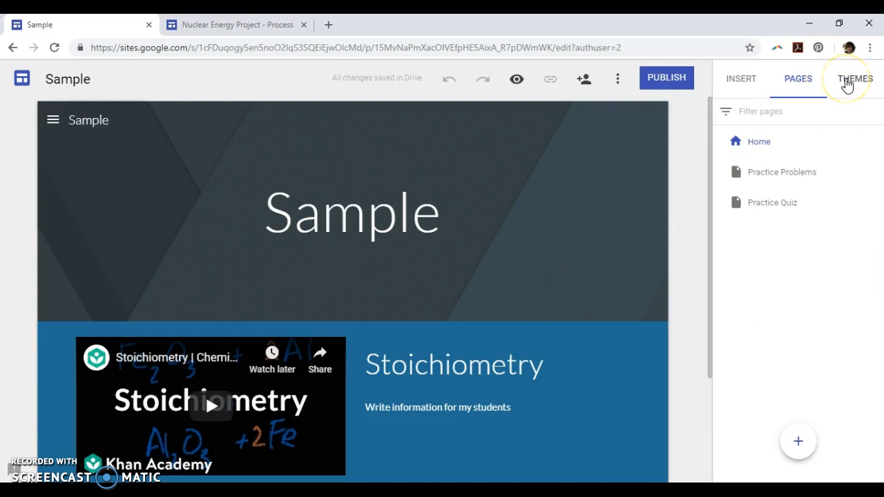
# Step: Try the pink and green colours of the Simple theme, then set its custom colour to red #a91212 and its font style to Classic
pyautogui.click(848, 85)
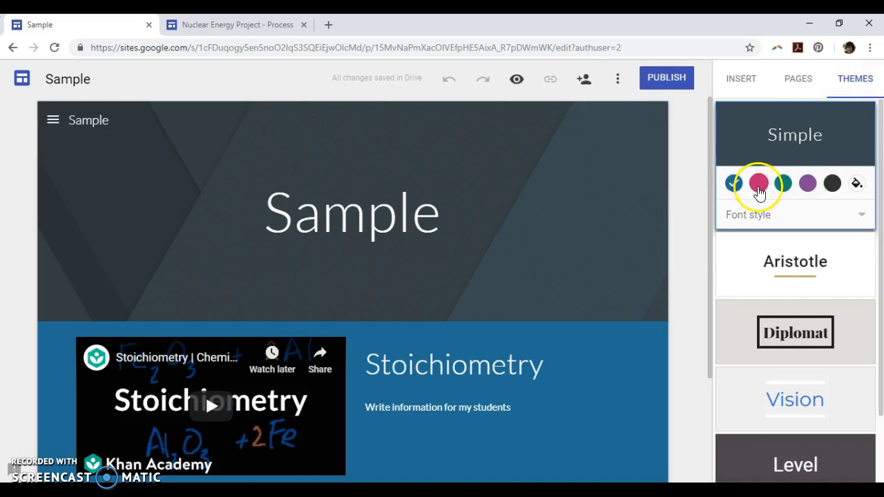
pyautogui.click(759, 183)
pyautogui.click(783, 184)
pyautogui.click(857, 185)
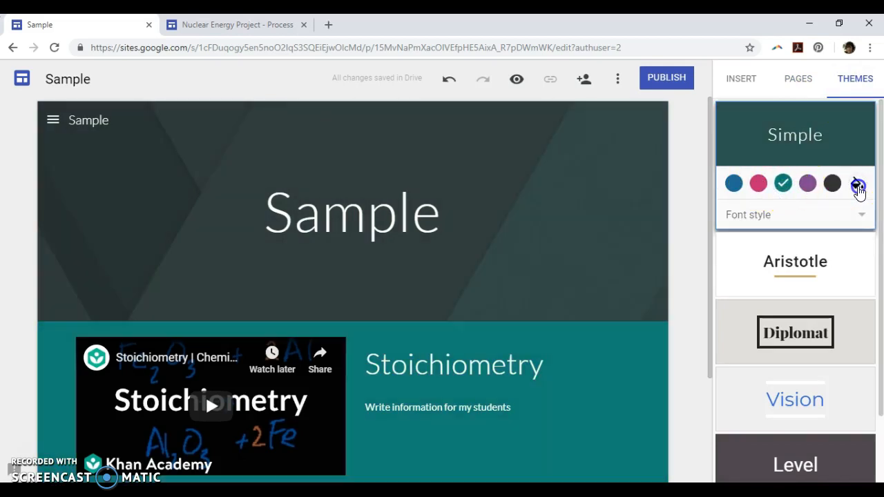
pyautogui.click(851, 221)
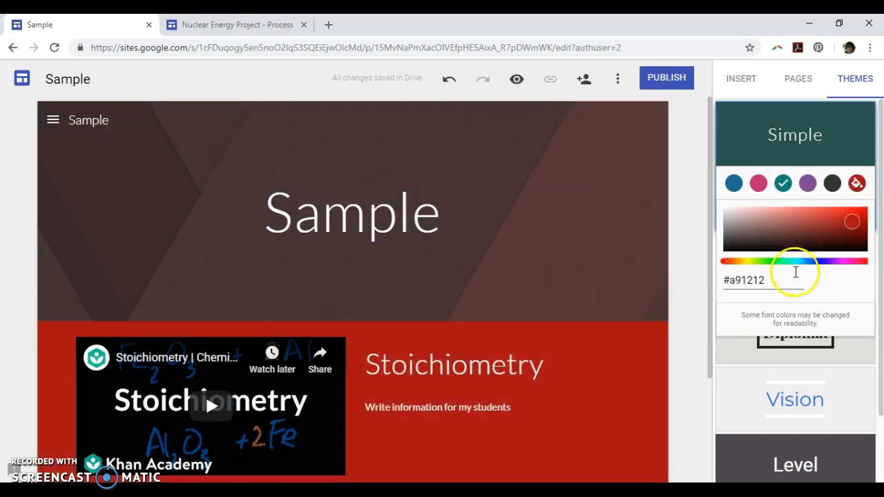
pyautogui.click(828, 146)
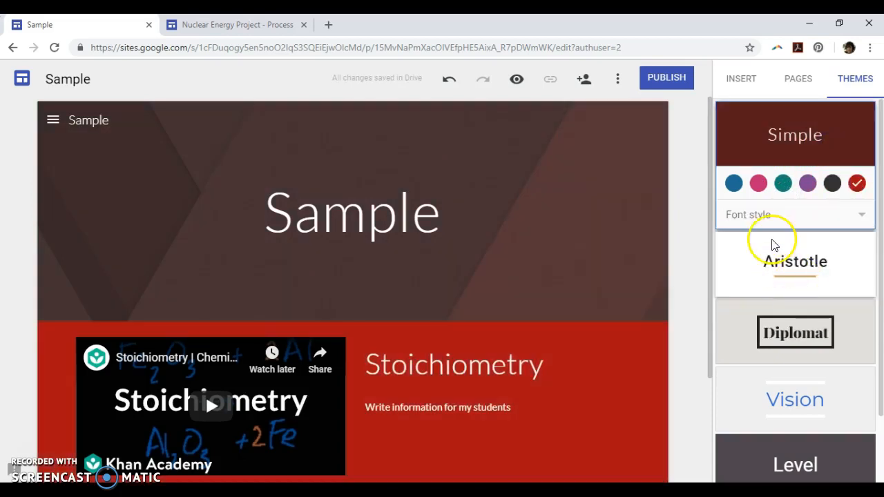
pyautogui.click(763, 213)
pyautogui.click(744, 244)
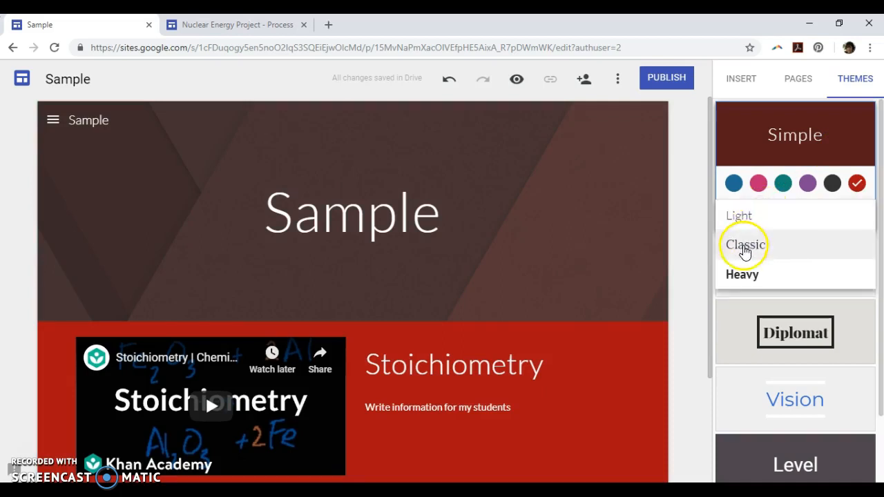
# Step: Try the Aristotle theme on the site, then apply the Diplomat theme
pyautogui.click(748, 255)
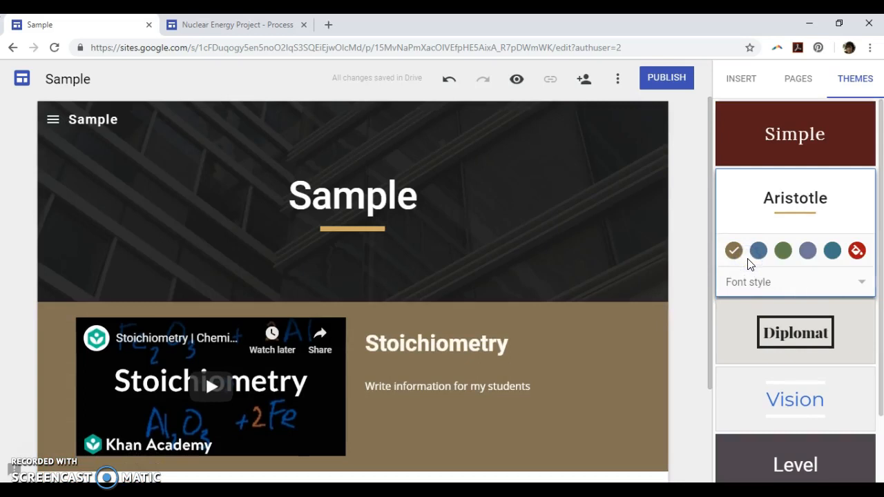
pyautogui.click(752, 314)
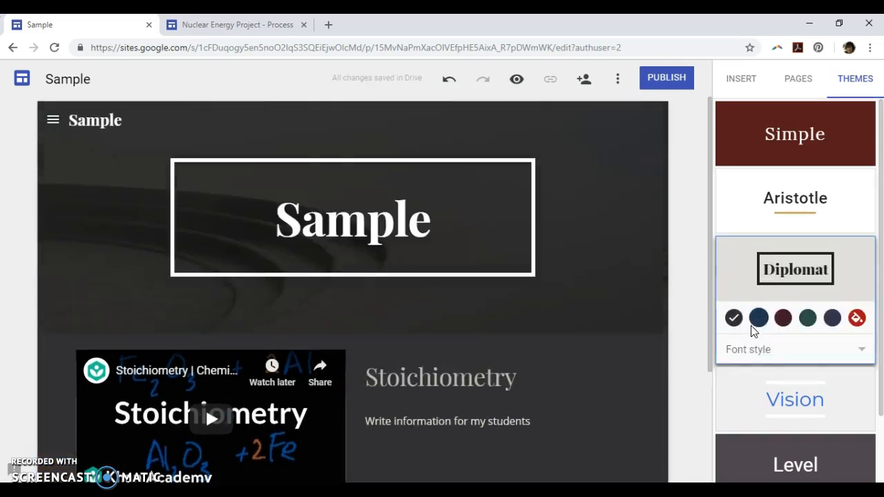
# Step: Apply the Vision theme to the site and set its colour to pink
pyautogui.click(750, 395)
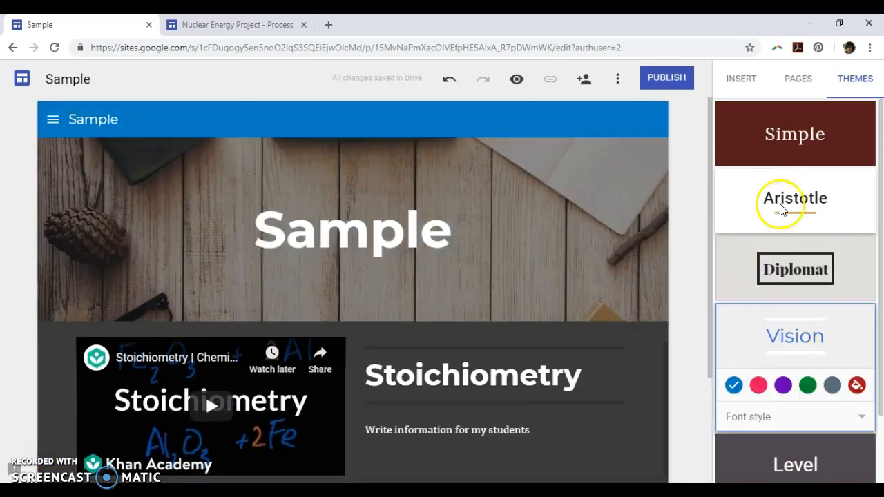
pyautogui.click(757, 387)
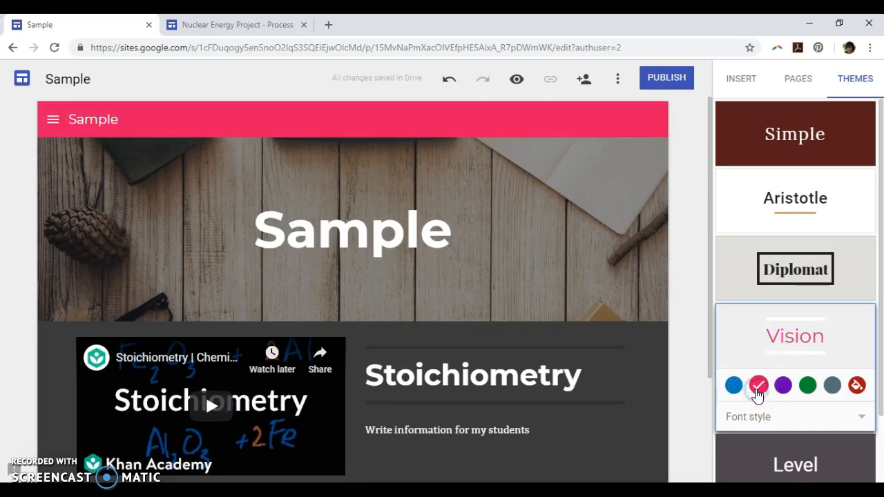
pyautogui.click(596, 421)
pyautogui.click(513, 461)
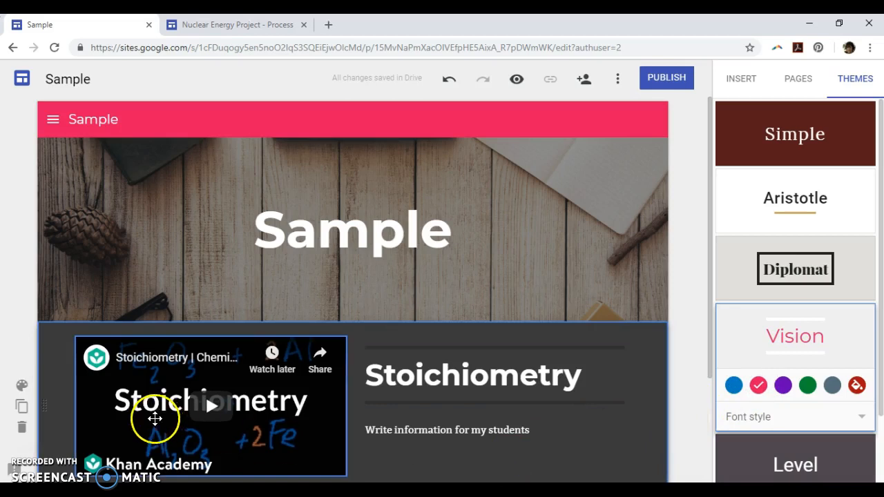
# Step: Set the section style of the Stoichiometry video section to Emphasis 1
pyautogui.click(22, 387)
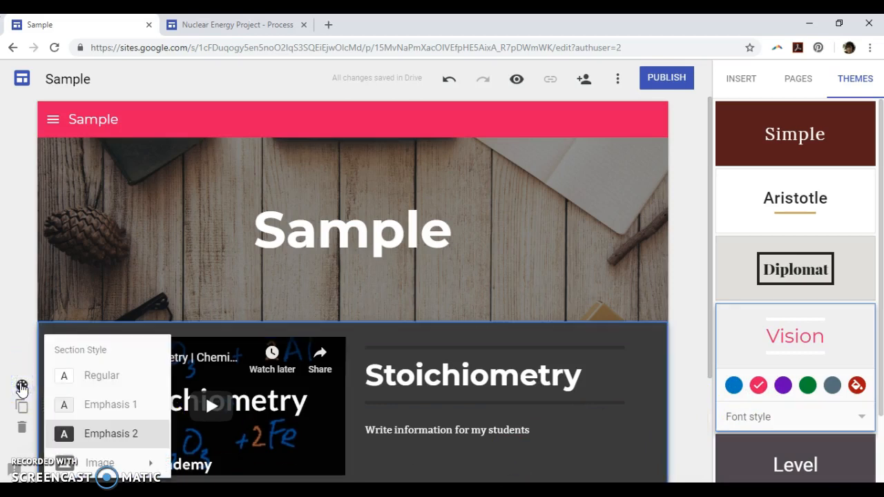
pyautogui.click(94, 405)
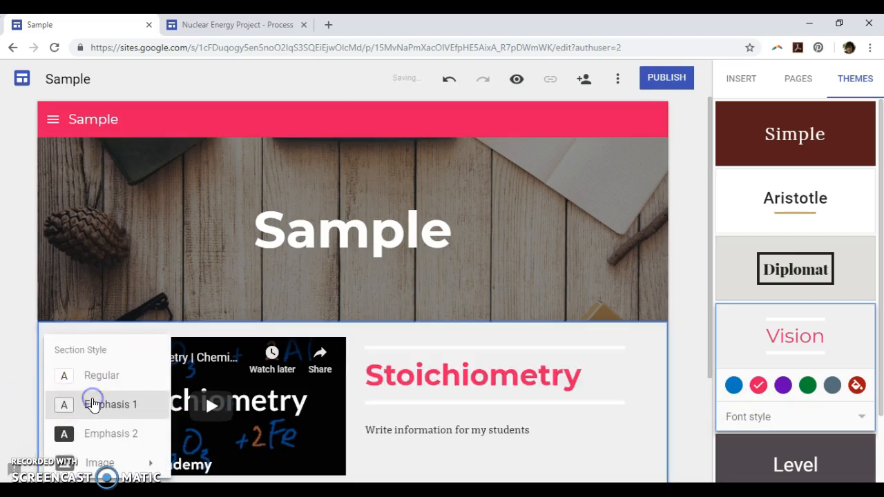
pyautogui.click(686, 364)
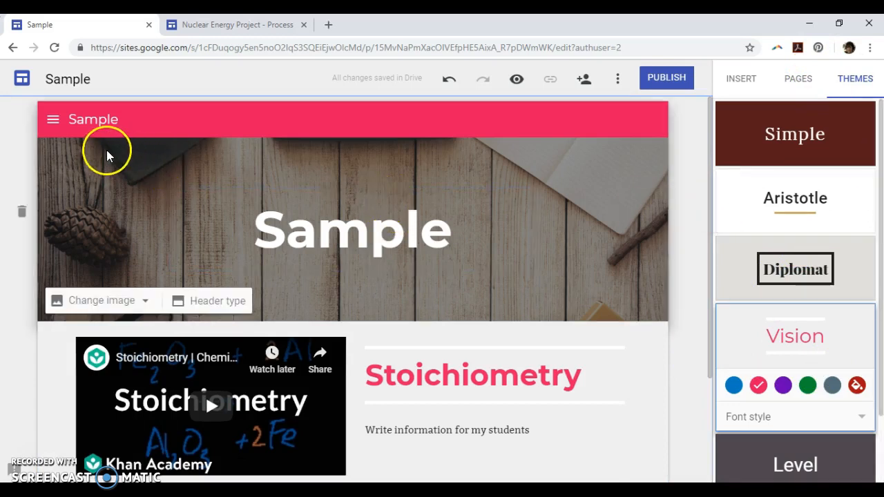
# Step: Check the options for adding a logo to the site's navigation bar, without adding one
pyautogui.moveTo(89, 118)
pyautogui.click(70, 155)
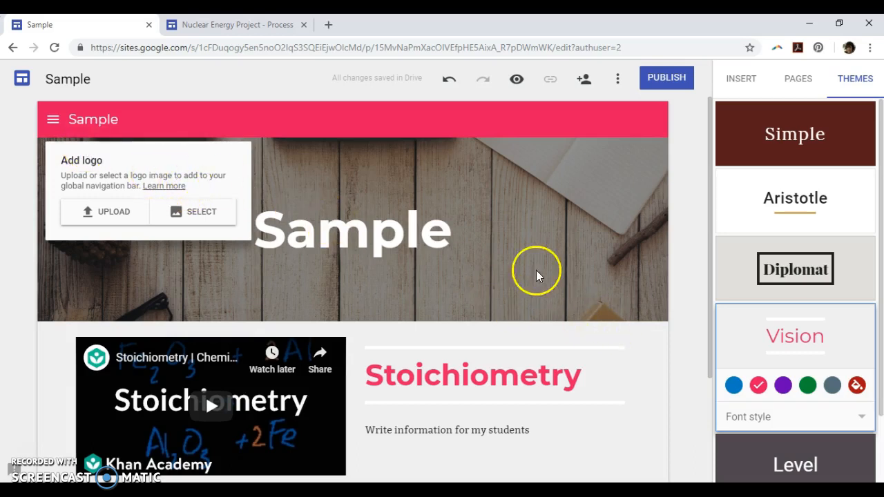
pyautogui.click(489, 267)
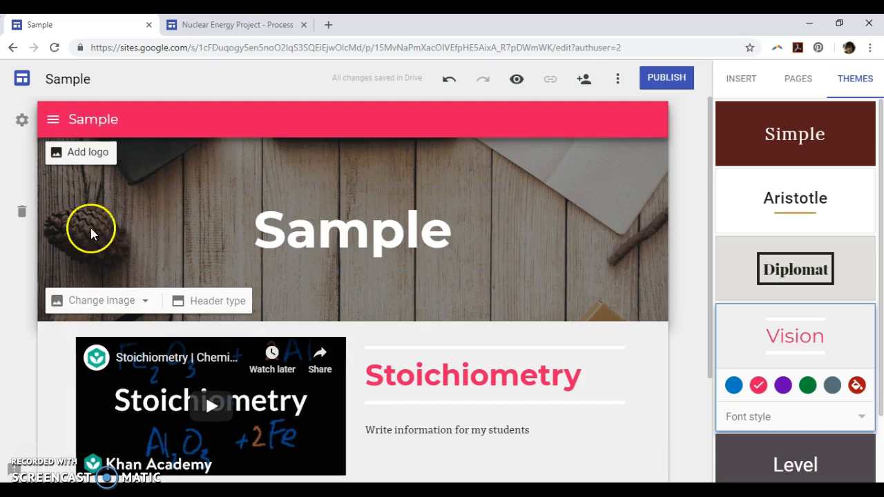
# Step: Switch to the published Nuclear Energy Project site, read its Introduction page to the end, and follow the task link to review the Task page
pyautogui.click(228, 24)
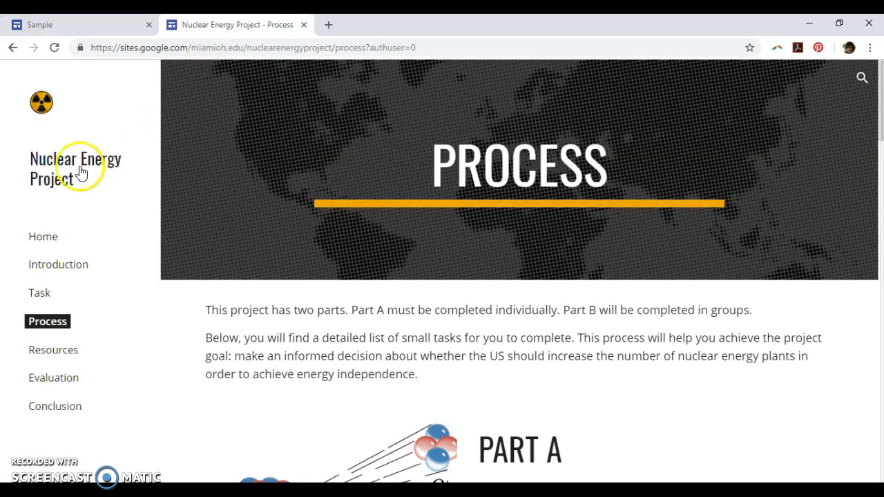
pyautogui.click(57, 272)
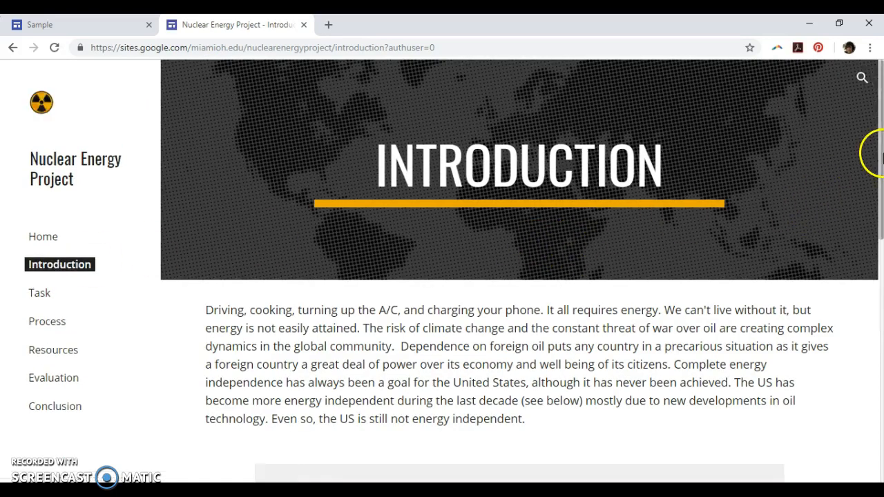
pyautogui.moveTo(881, 156)
pyautogui.mouseDown()
pyautogui.moveTo(881, 340)
pyautogui.moveTo(882, 149)
pyautogui.mouseUp()
pyautogui.moveTo(882, 150); pyautogui.dragTo(863, 366)
pyautogui.moveTo(878, 336); pyautogui.dragTo(879, 381)
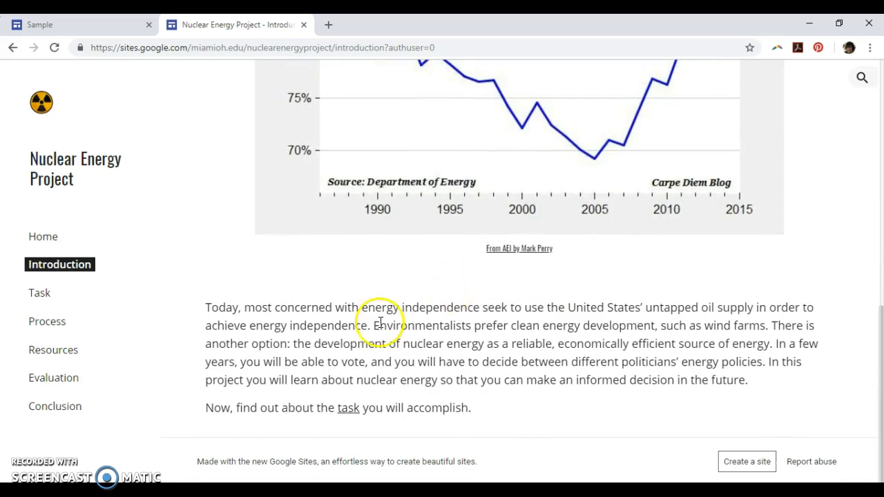
pyautogui.click(348, 409)
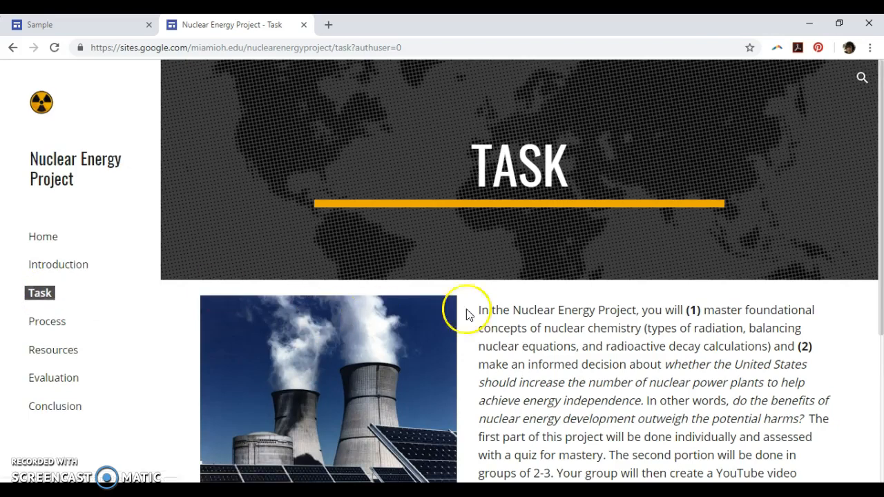
pyautogui.moveTo(880, 203); pyautogui.dragTo(880, 274)
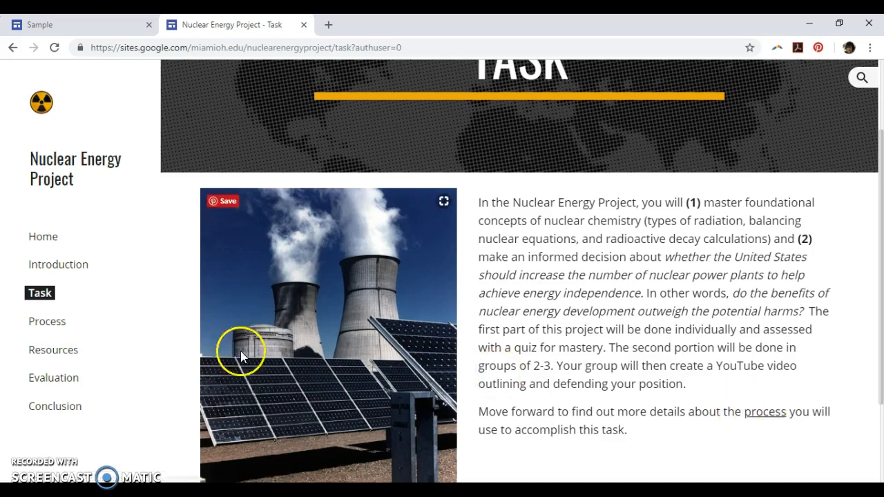
# Step: Review the Nuclear Energy Project's Process page through Part A and Part B, and examine the rubric on its Evaluation page
pyautogui.click(52, 323)
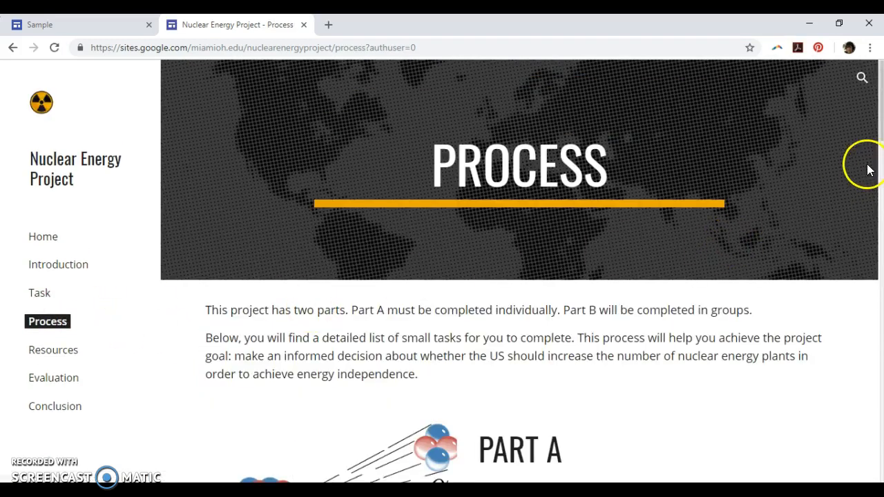
pyautogui.moveTo(881, 130); pyautogui.dragTo(879, 177)
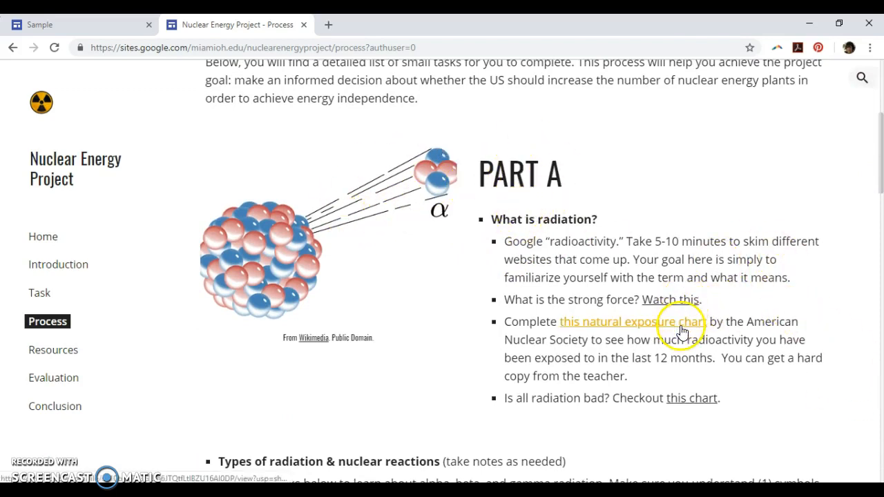
pyautogui.moveTo(877, 141); pyautogui.dragTo(875, 299)
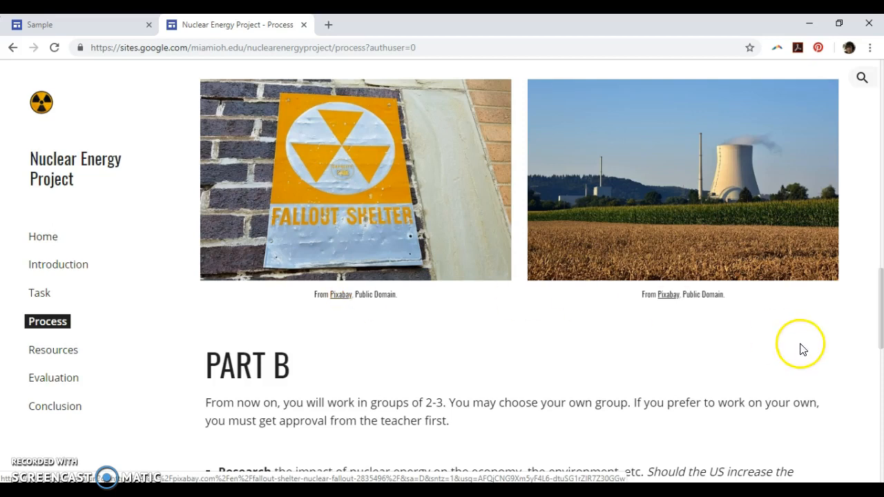
pyautogui.moveTo(880, 316); pyautogui.dragTo(880, 468)
pyautogui.click(67, 381)
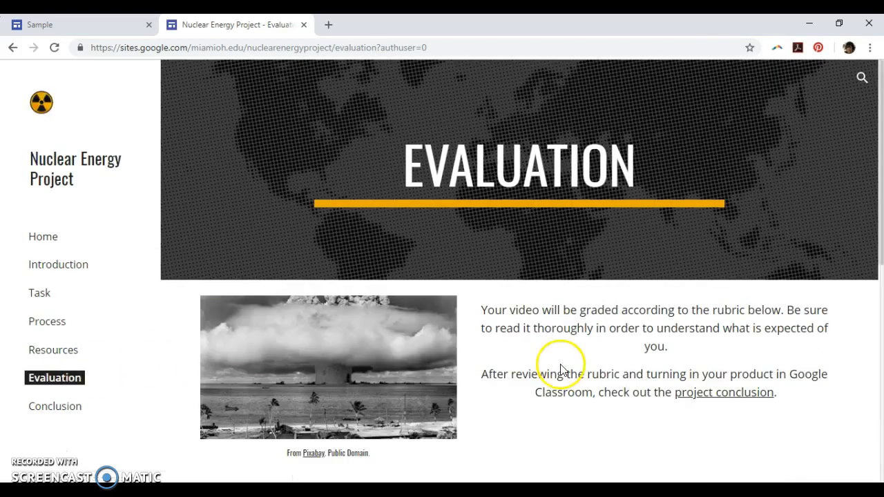
pyautogui.moveTo(882, 207); pyautogui.dragTo(881, 400)
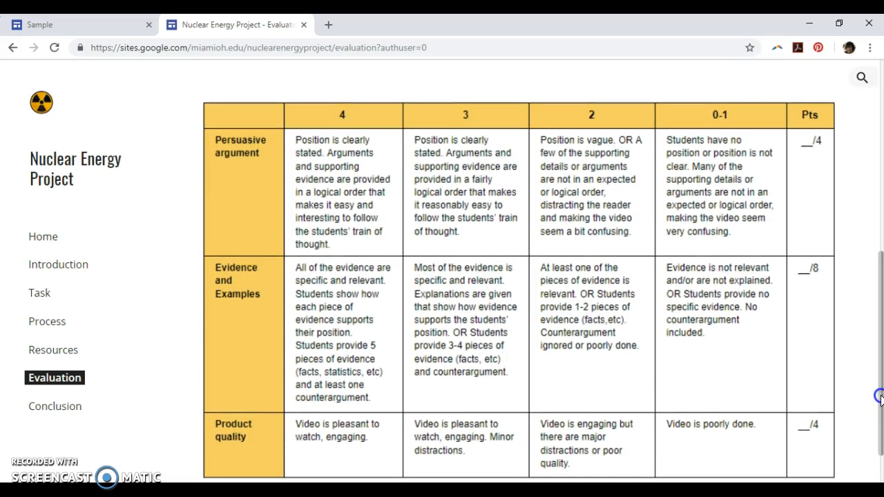
# Step: Go back from the Sample site to the Sites home and open the personal site with the DNA header for editing
pyautogui.click(31, 22)
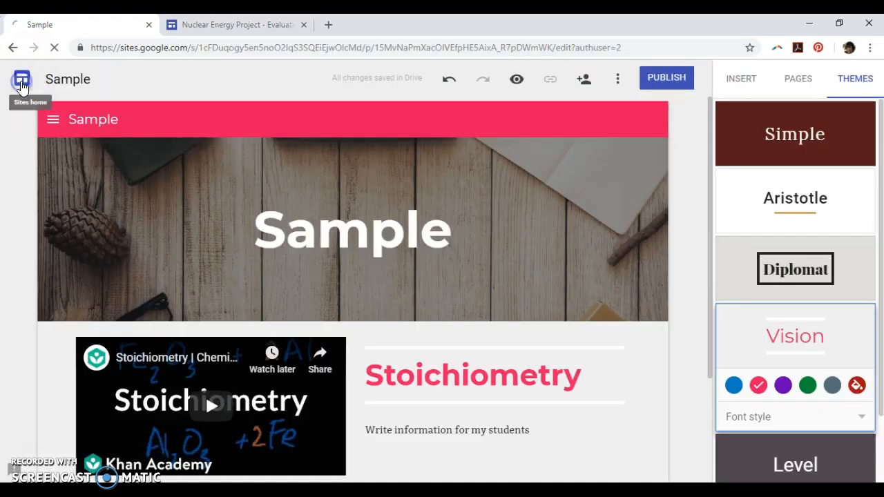
pyautogui.click(21, 81)
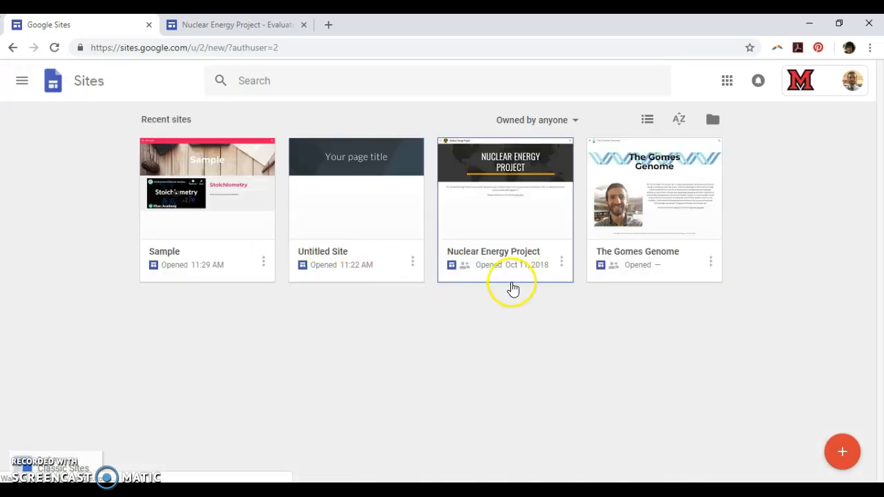
pyautogui.click(631, 213)
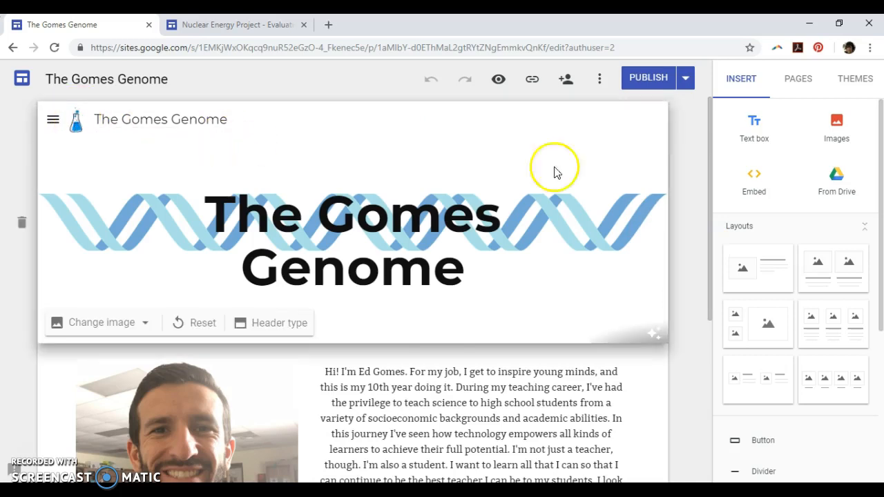
pyautogui.moveTo(709, 178); pyautogui.dragTo(700, 157)
# Step: Open the Student Achievement page from the site's navigation menu and examine the embedded Spreadsheet Gradebook table
pyautogui.click(52, 122)
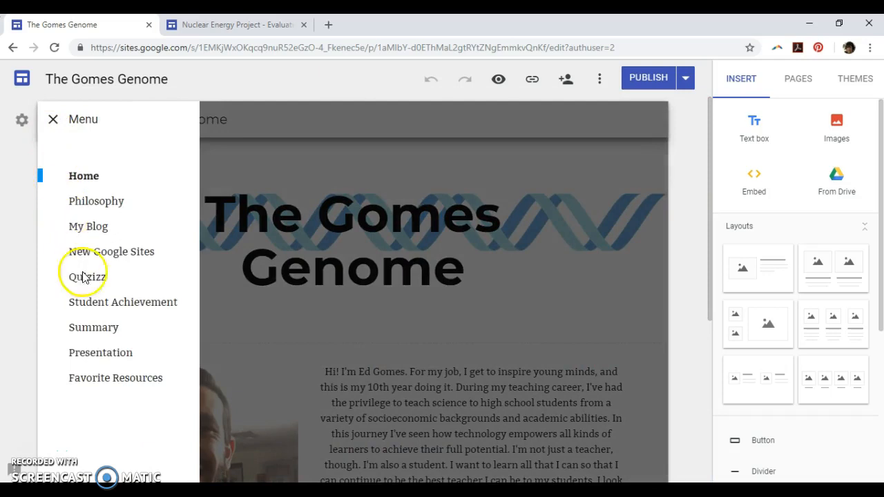
pyautogui.click(94, 304)
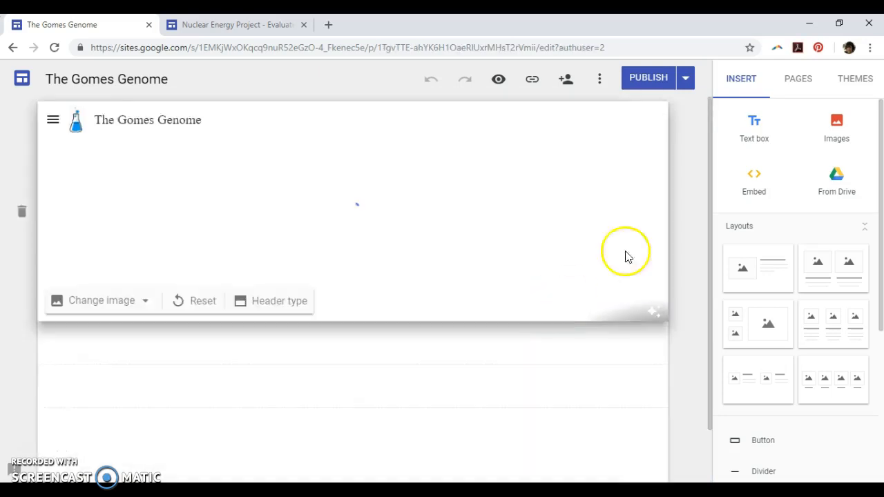
pyautogui.moveTo(709, 178); pyautogui.dragTo(711, 249)
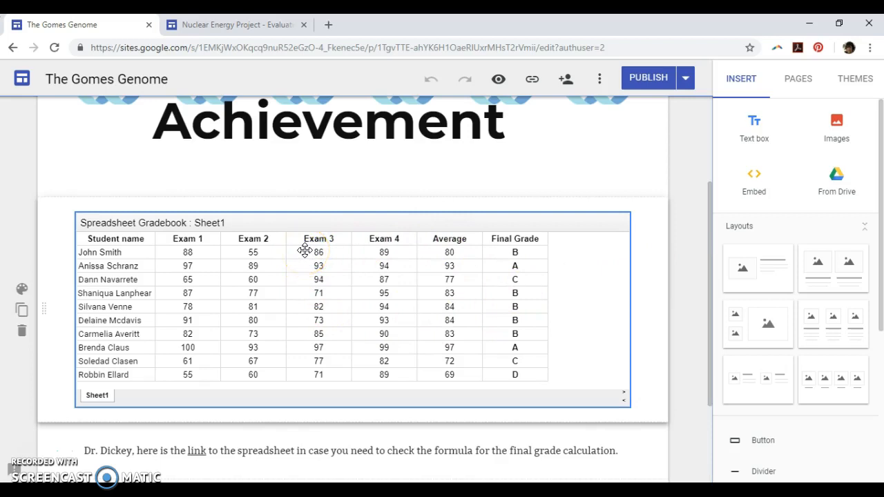
pyautogui.moveTo(711, 286)
pyautogui.mouseDown()
pyautogui.moveTo(707, 340)
pyautogui.moveTo(703, 284)
pyautogui.mouseUp()
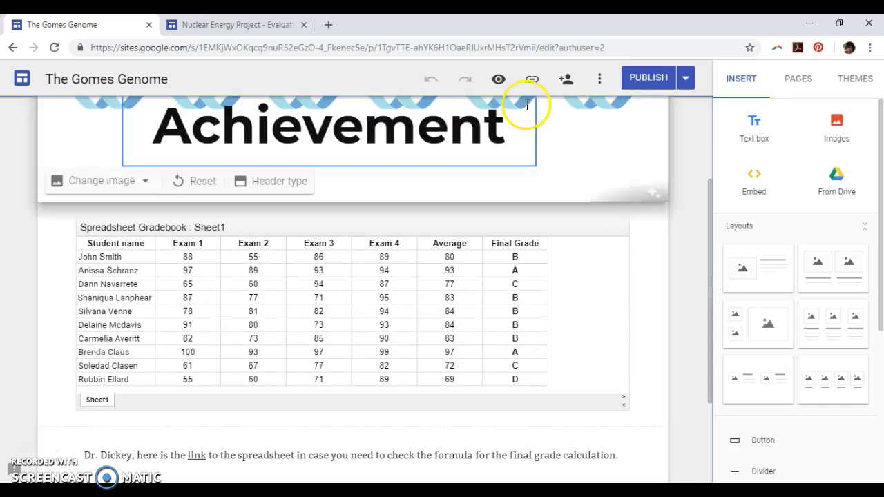
# Step: Look at the Nuclear Energy Project rubric again, and return to the start of the Student Achievement page
pyautogui.click(280, 26)
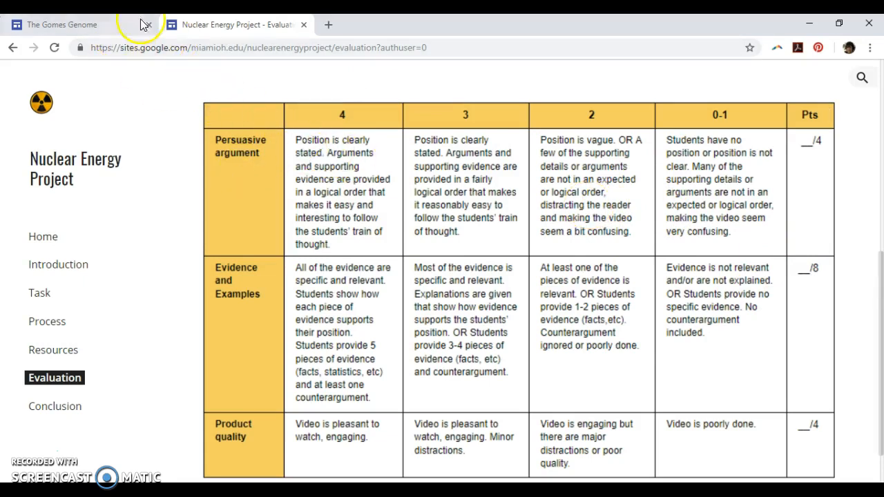
pyautogui.click(102, 25)
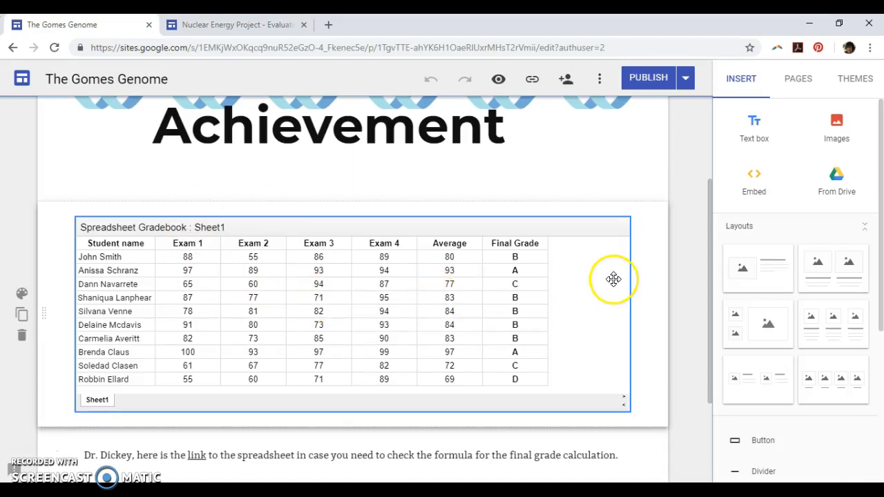
pyautogui.click(703, 264)
pyautogui.moveTo(710, 265); pyautogui.dragTo(715, 178)
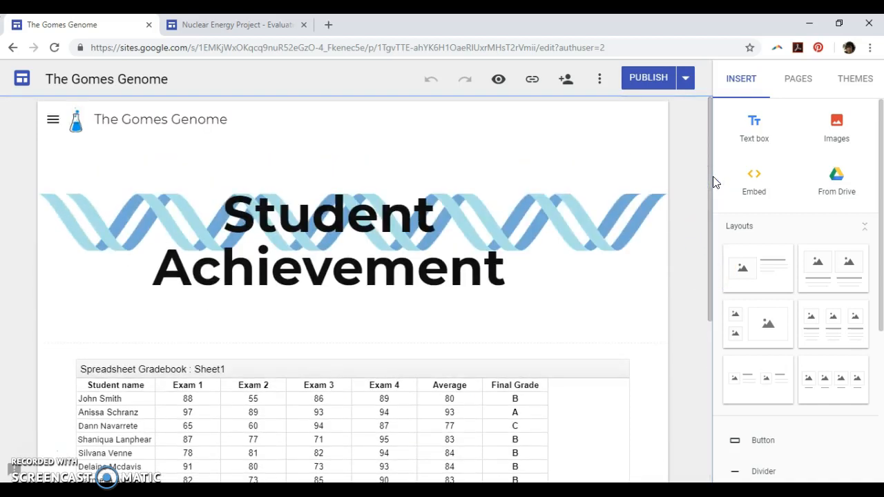
pyautogui.click(651, 78)
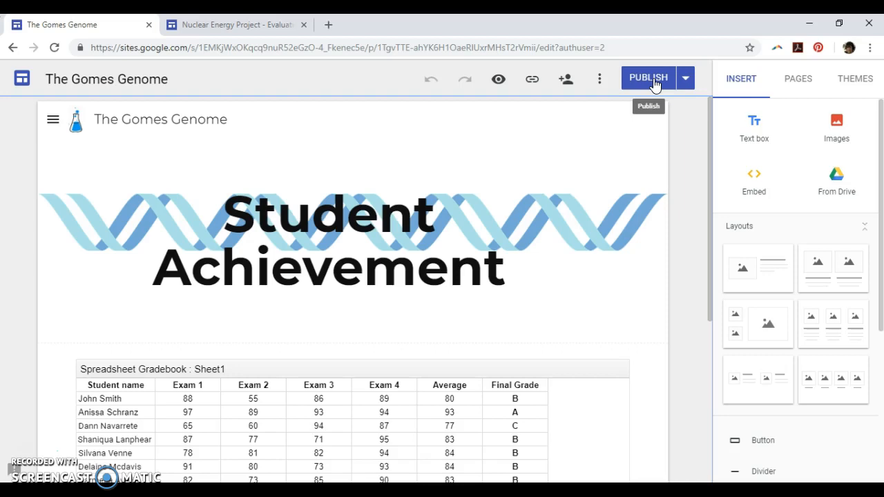
pyautogui.moveTo(86, 158)
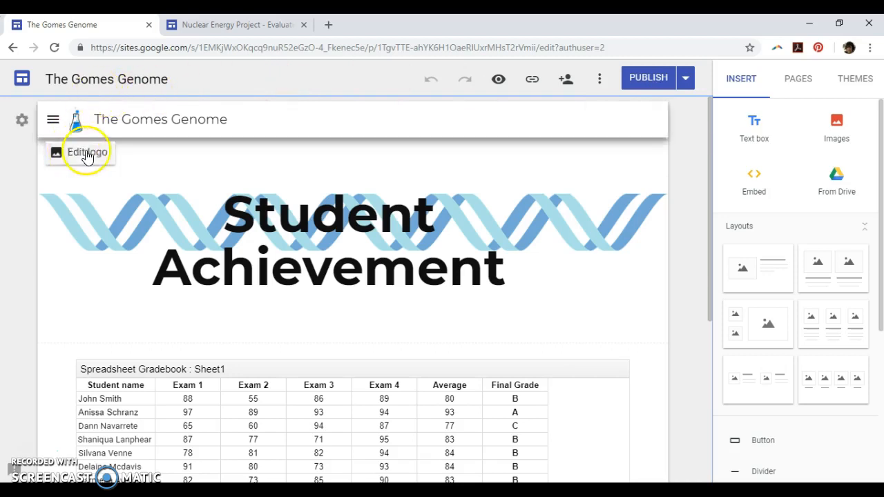
# Step: Open the New Google Sites page from the site's navigation menu and review it down to the Troubleshooting section
pyautogui.click(53, 119)
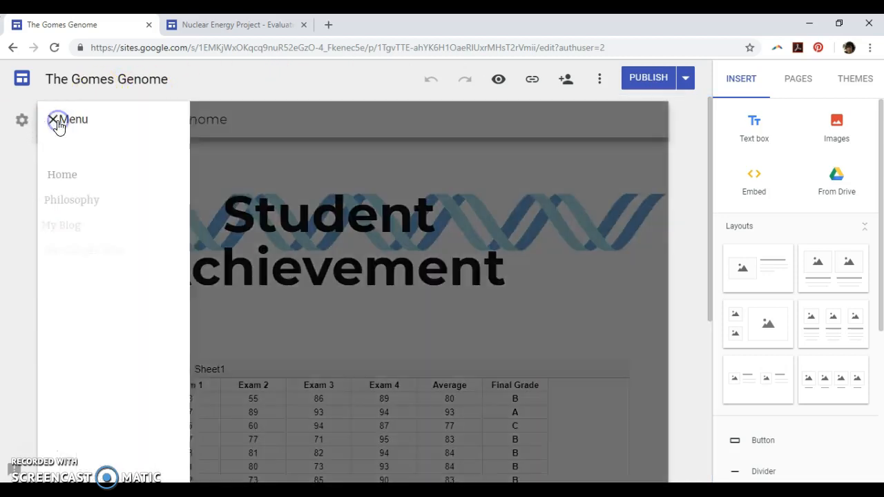
pyautogui.click(101, 248)
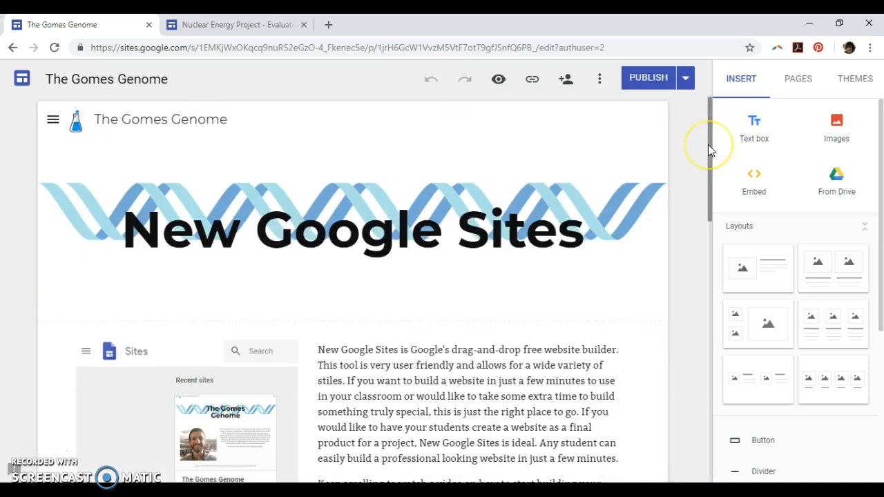
pyautogui.moveTo(711, 138); pyautogui.dragTo(714, 359)
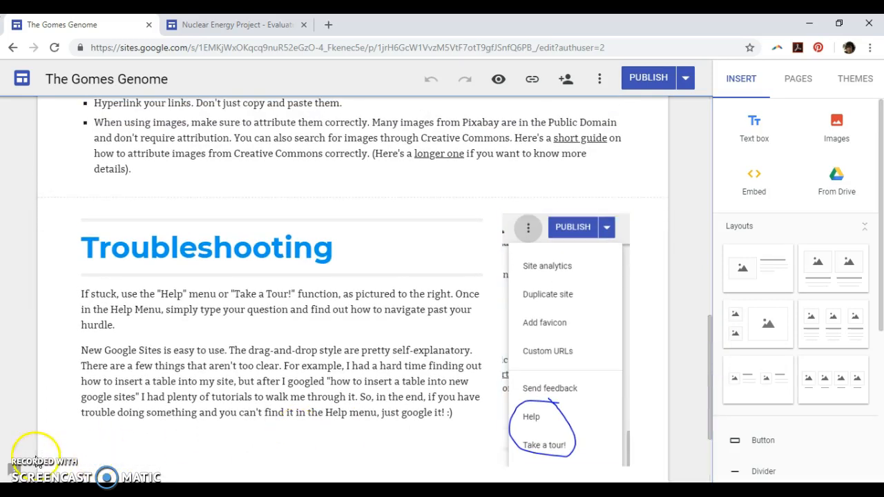